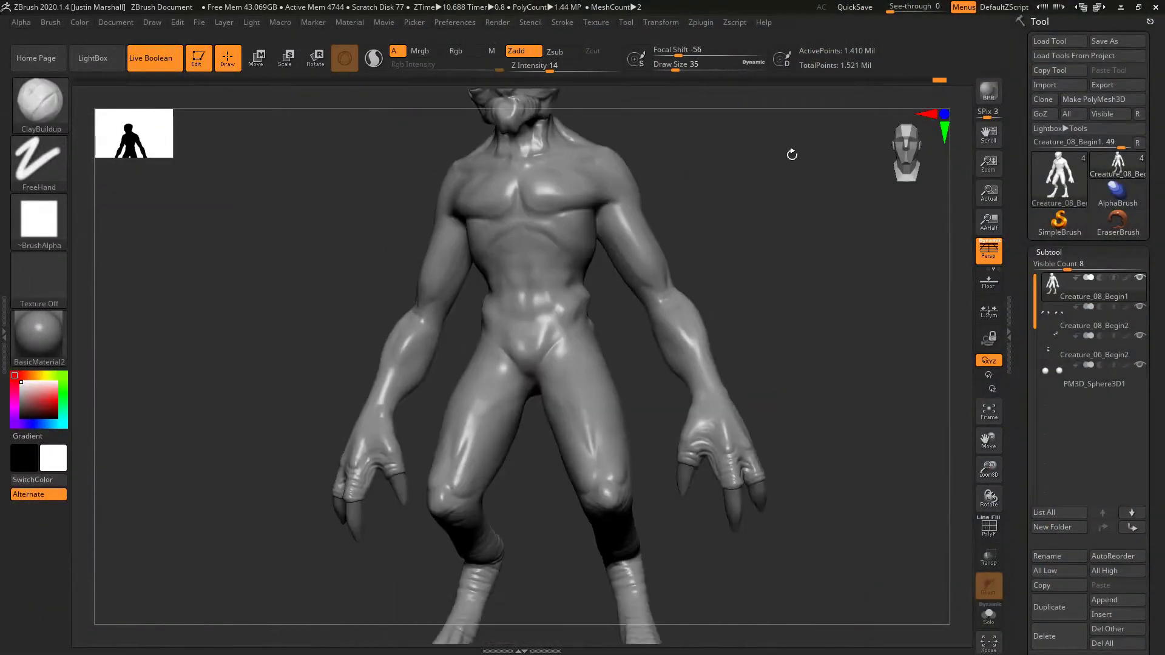
Switch to the Move brush for reshaping the creature's upper body.
left_click_drag(789, 309, 789, 149, "alt")
mouse_move(841, 303)
left_mouse_down()
mouse_move(793, 302)
mouse_move(757, 443)
mouse_move(705, 429)
mouse_move(775, 340)
mouse_move(710, 246)
mouse_move(751, 372)
mouse_move(696, 335)
left_mouse_up()
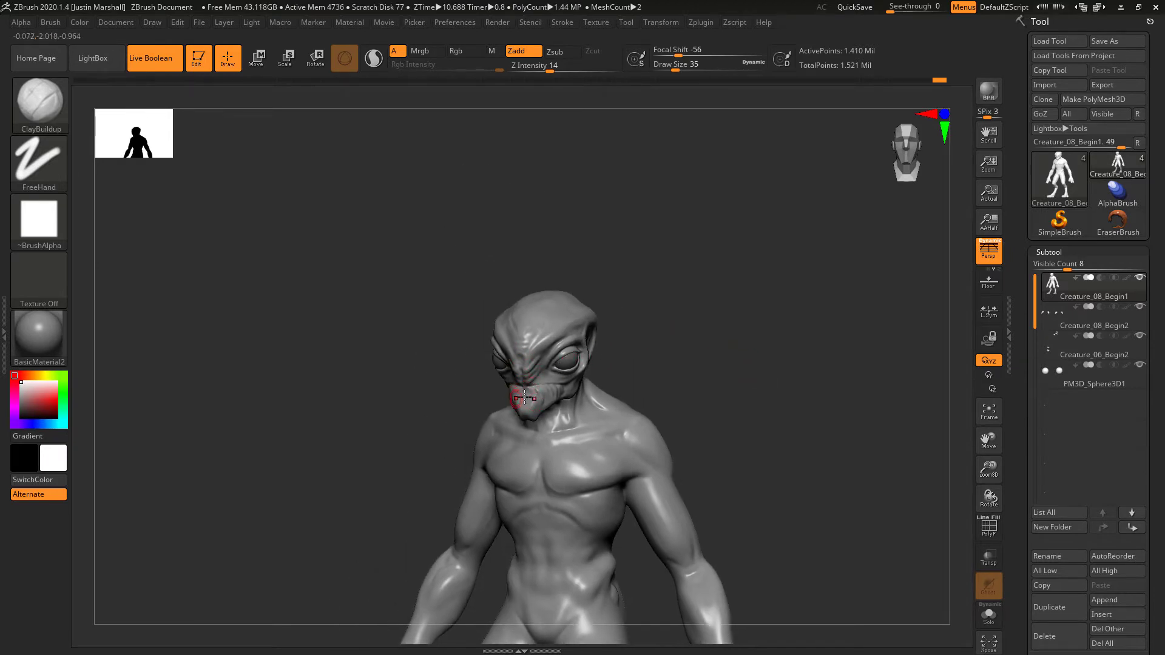
left_click_drag(744, 341, 666, 346)
left_click_drag(747, 360, 764, 355)
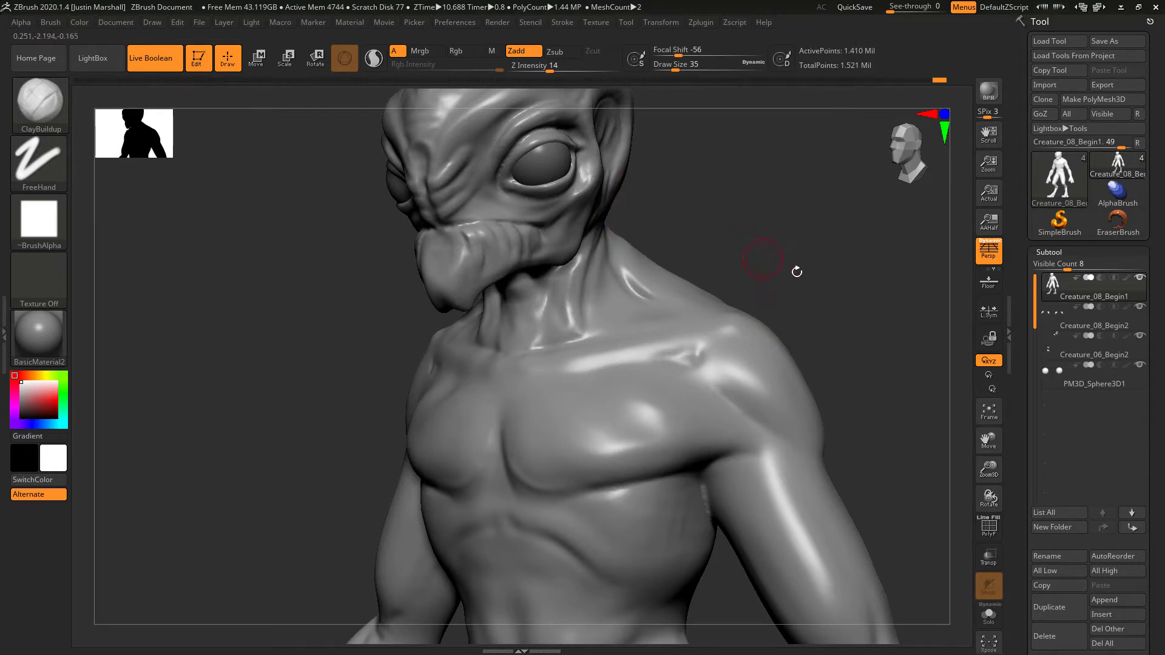
left_click_drag(796, 272, 808, 306, "shift")
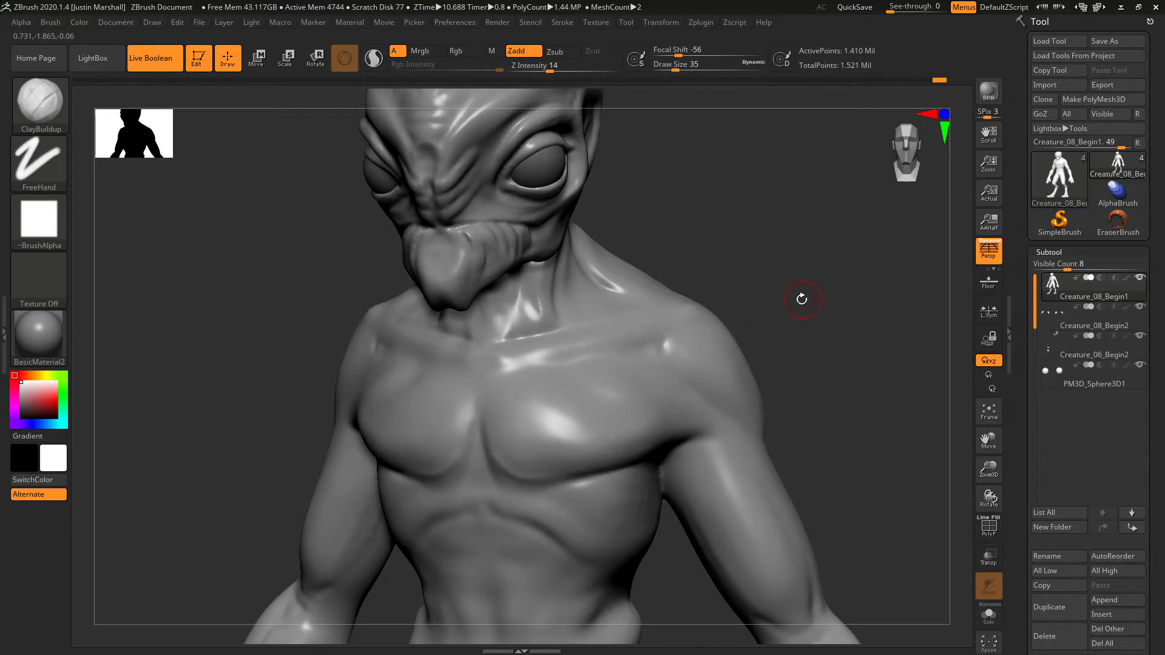
left_click(39, 101)
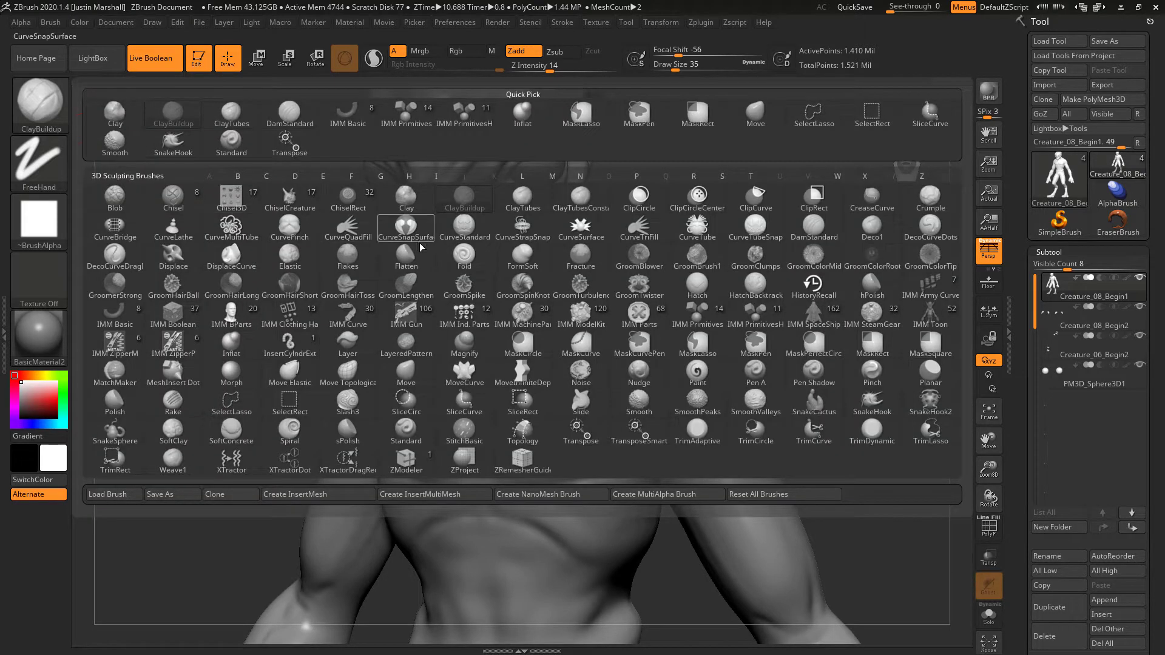
key("m")
key("v")
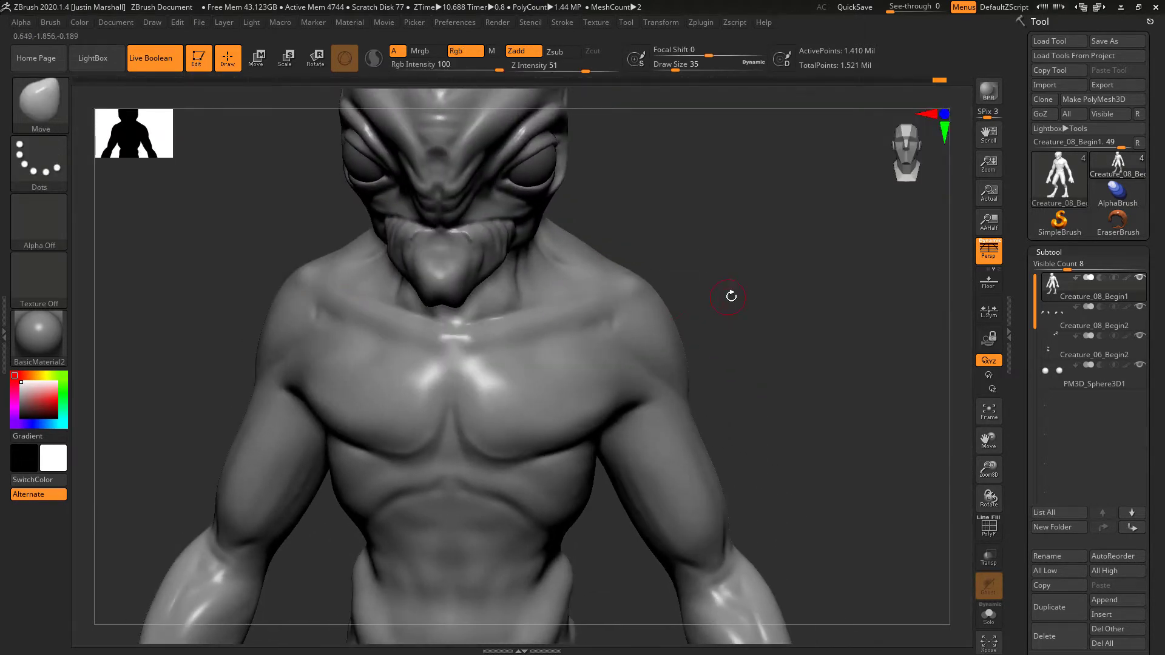
Pull a drooping, overhanging lobe out of the front of the creature's shoulder with the Move brush at draw size 71.
mouse_move(732, 296)
left_mouse_down()
mouse_move(720, 268)
mouse_move(813, 271)
mouse_move(764, 252)
mouse_move(786, 244)
mouse_move(676, 221)
left_mouse_up()
left_click_drag(676, 69, 681, 70)
mouse_move(708, 161)
left_mouse_down()
mouse_move(658, 276)
mouse_move(643, 279)
mouse_move(671, 260)
left_mouse_up()
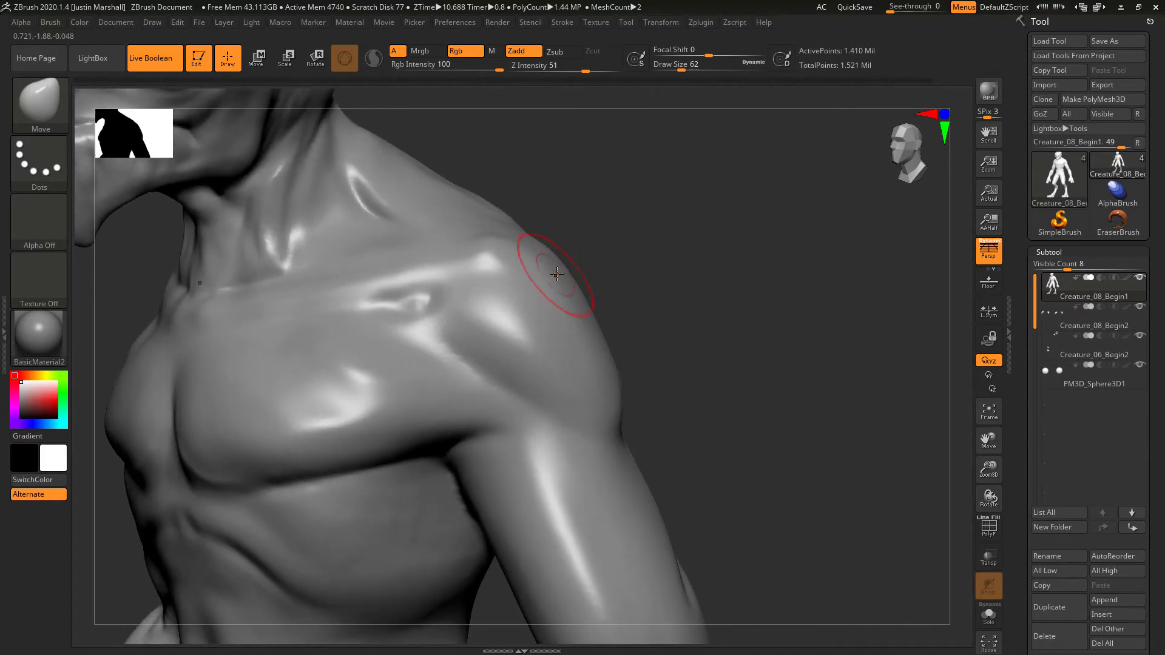
left_click_drag(631, 295, 624, 292)
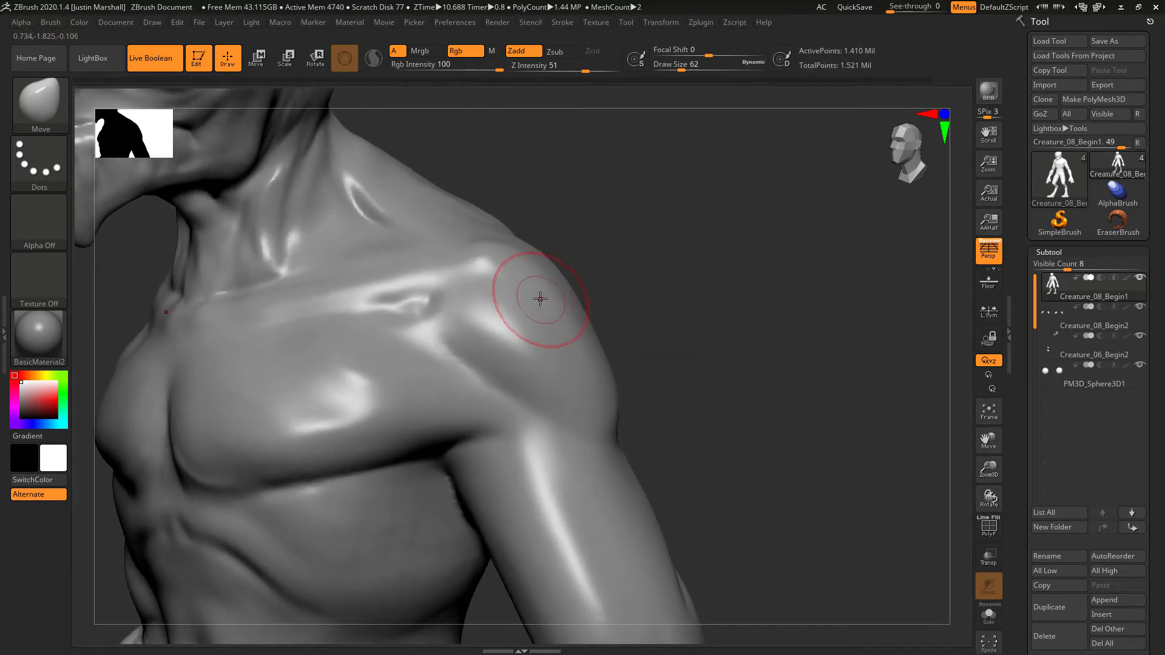
left_click_drag(681, 70, 686, 70)
left_click_drag(648, 263, 661, 265)
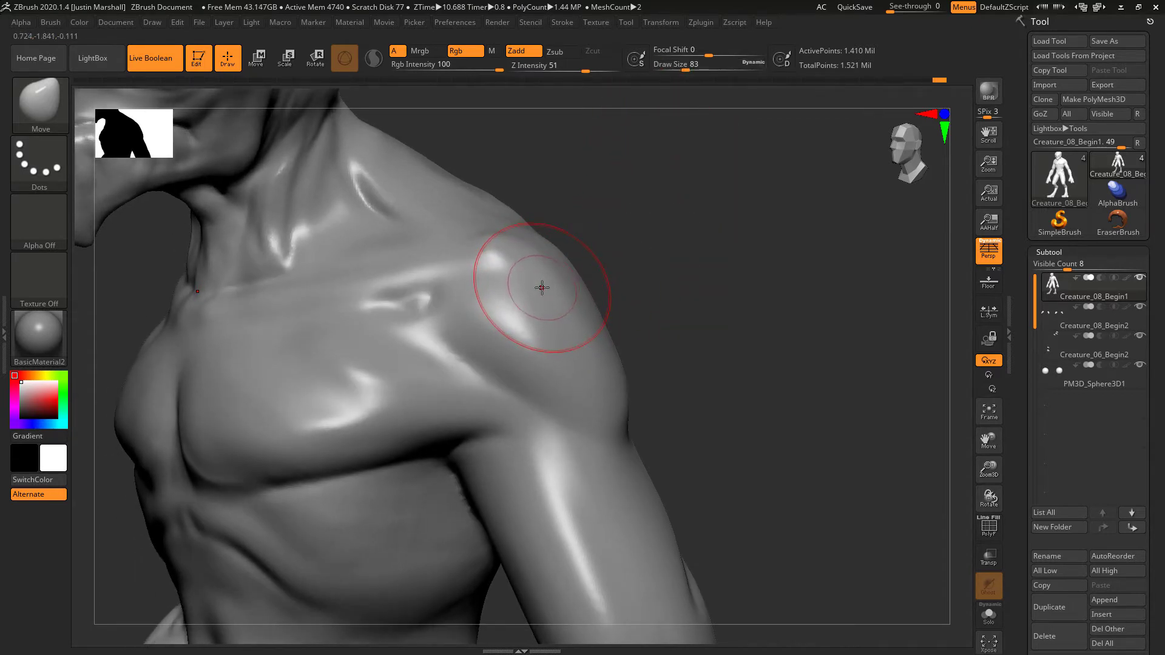
left_click_drag(541, 288, 548, 283)
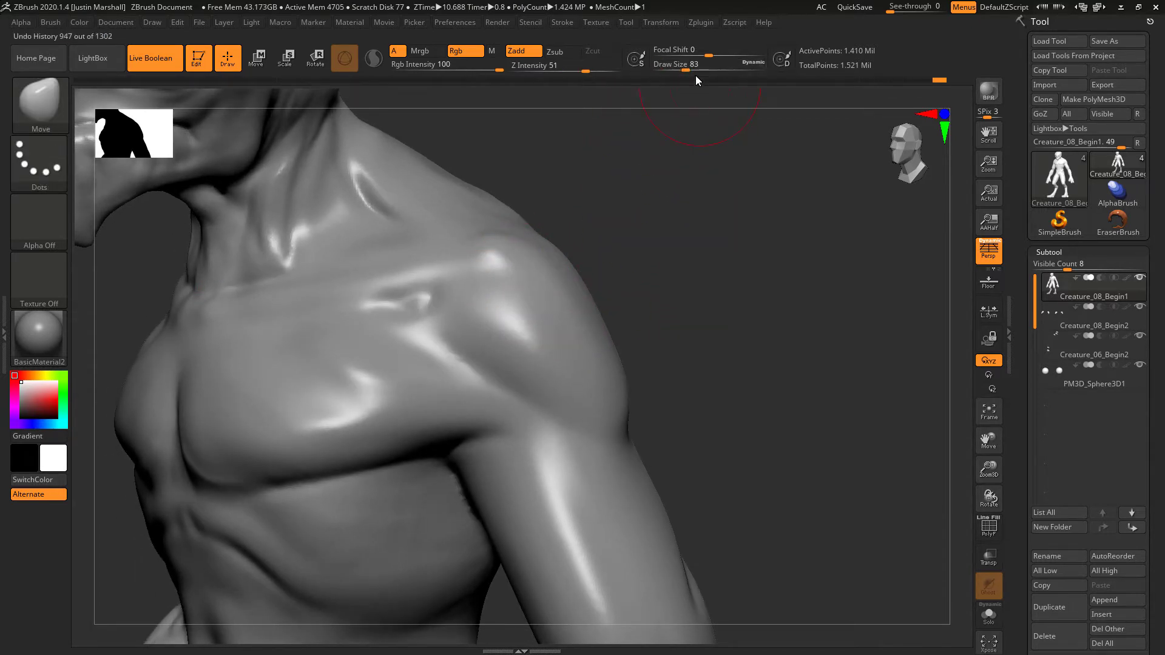
left_click_drag(687, 70, 684, 71)
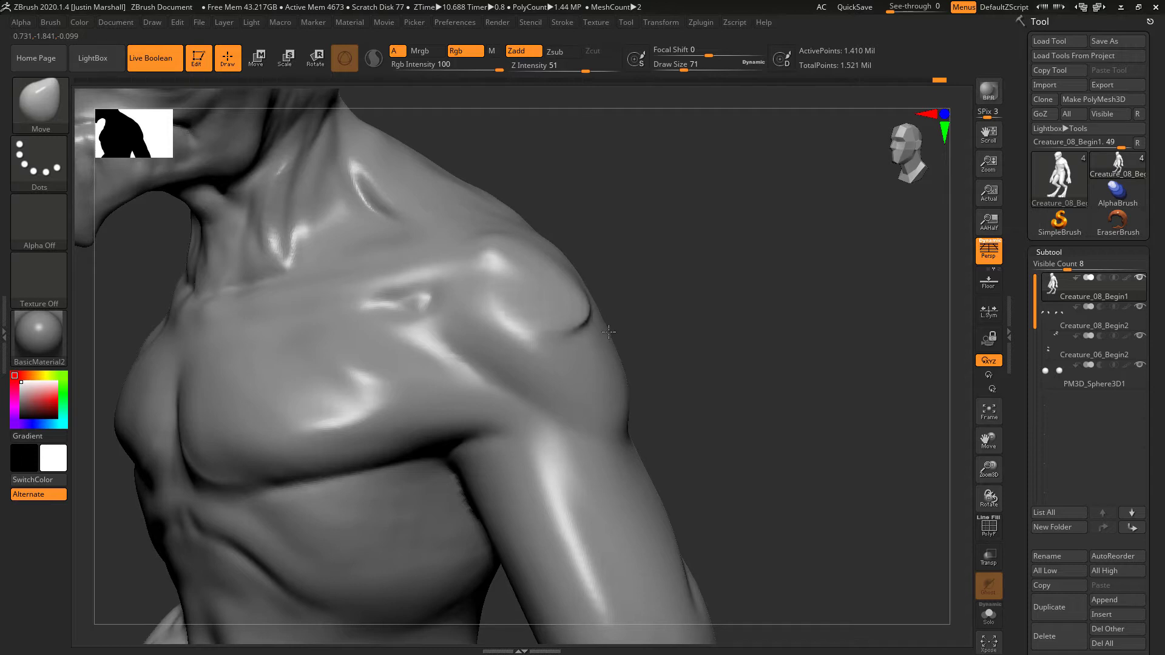
left_click_drag(608, 332, 621, 350)
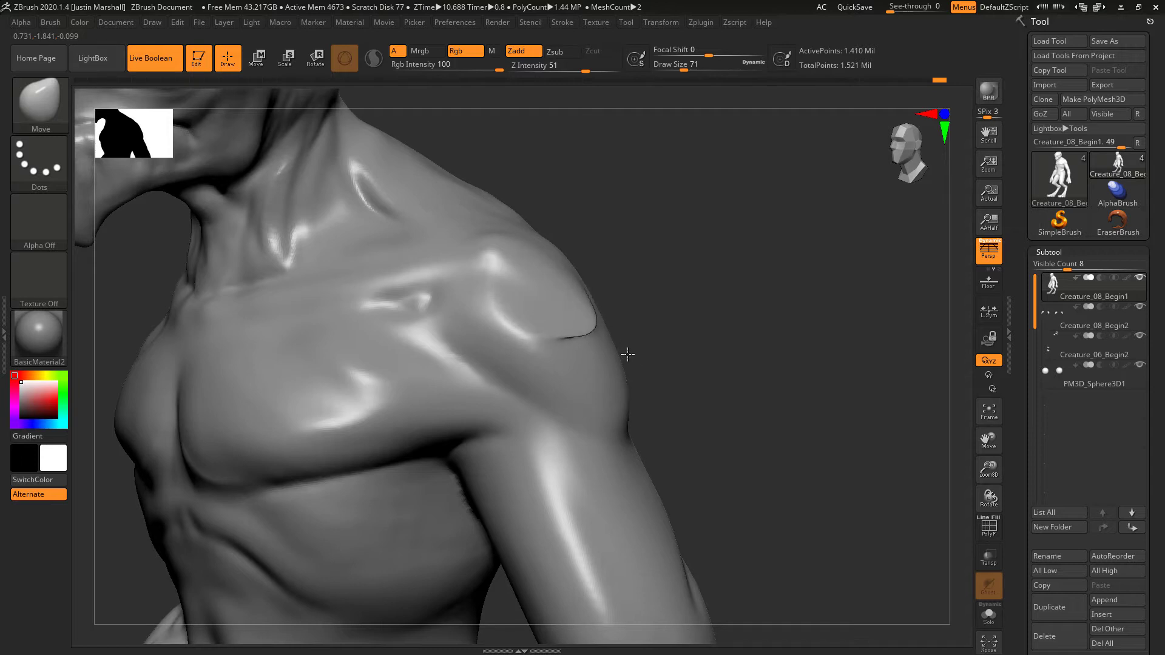
mouse_move(671, 312)
left_mouse_down()
mouse_move(684, 281)
mouse_move(669, 315)
mouse_move(661, 276)
mouse_move(660, 285)
left_mouse_up()
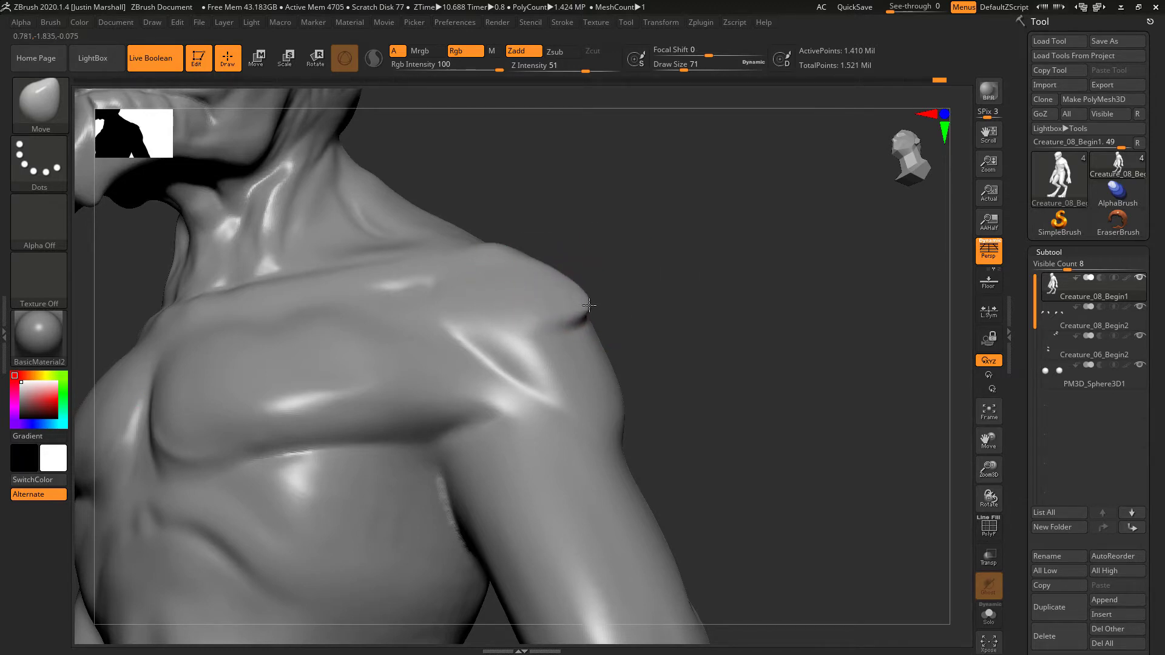
mouse_move(622, 291)
left_mouse_down()
mouse_move(625, 315)
mouse_move(553, 329)
mouse_move(566, 296)
left_mouse_up()
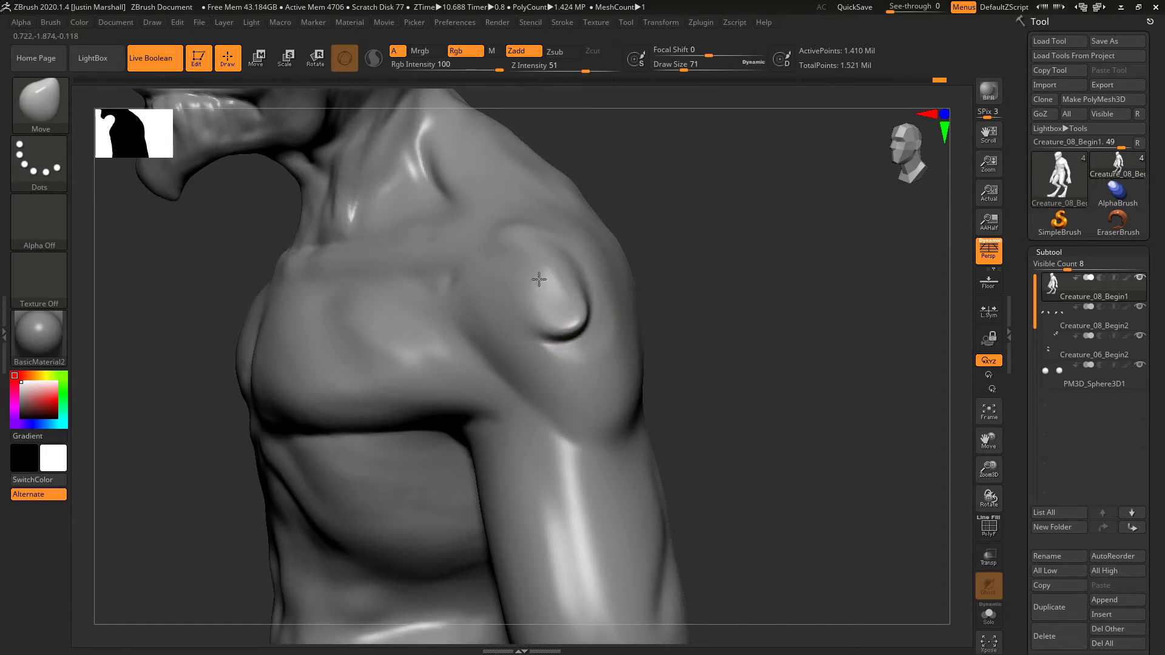
Pull a second overhanging lobe out of the outer shoulder, directly behind the first one, with the Move brush.
left_click_drag(671, 252, 618, 247)
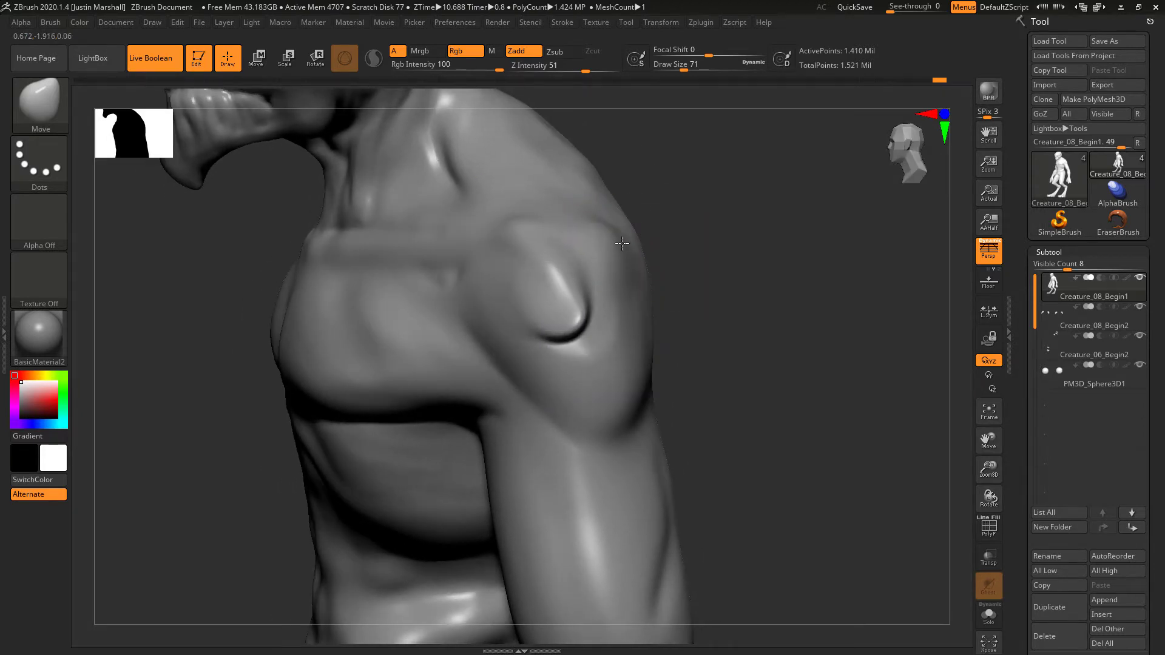
left_click_drag(696, 259, 628, 235)
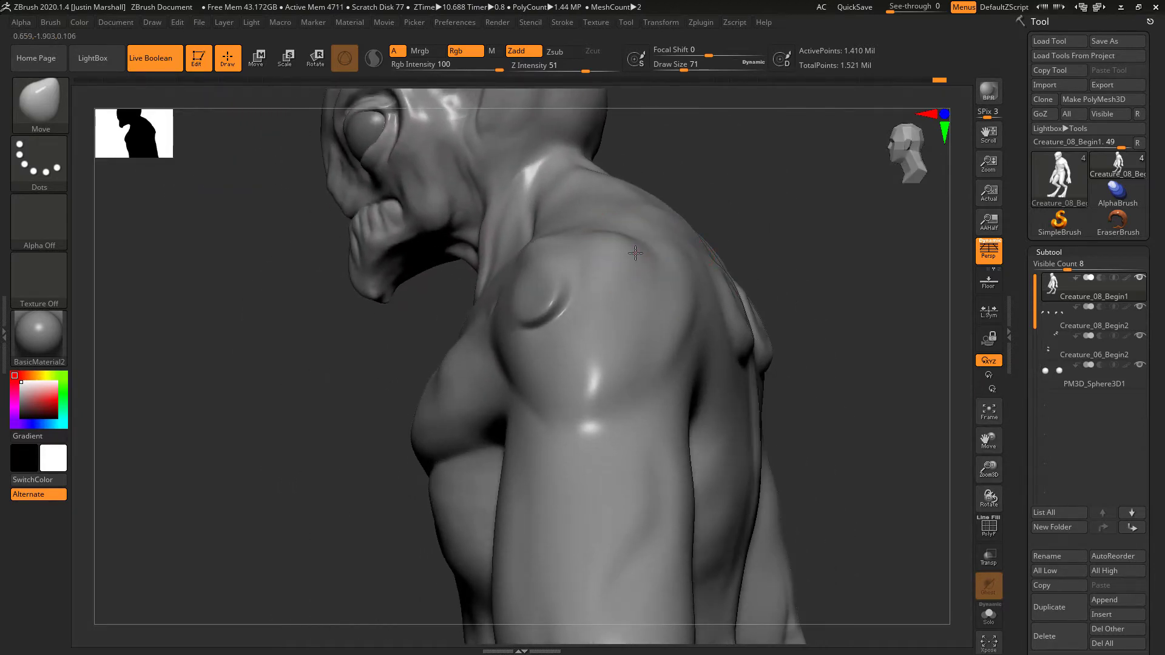
left_click_drag(707, 196, 560, 306)
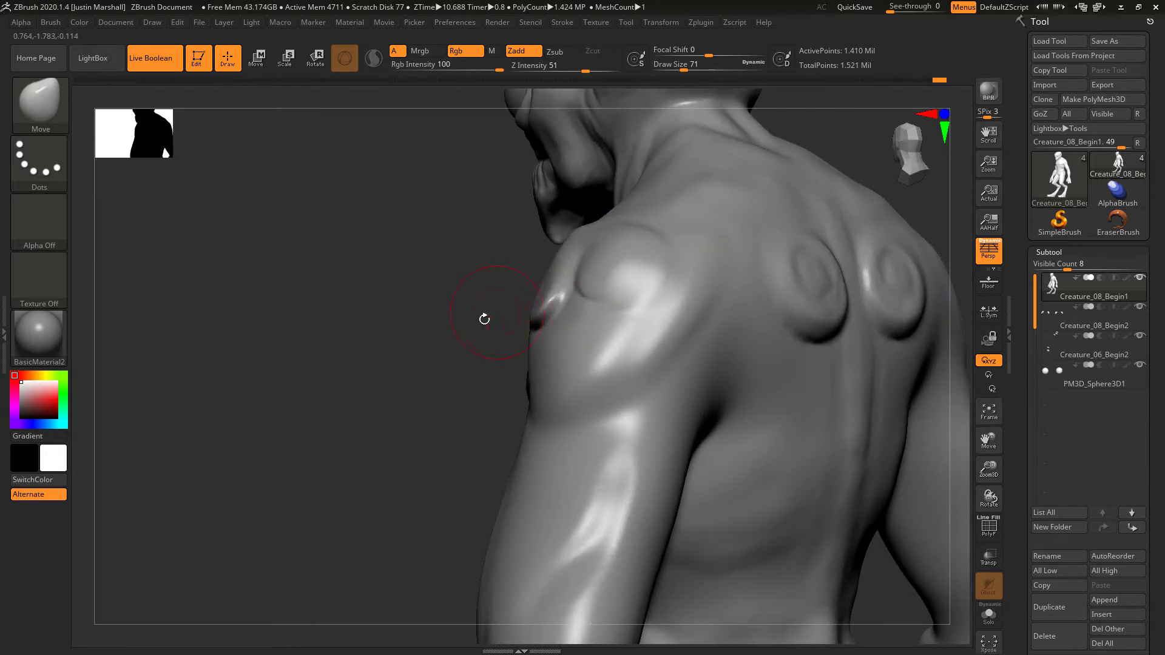
mouse_move(484, 319)
left_mouse_down()
mouse_move(468, 372)
mouse_move(598, 282)
mouse_move(579, 302)
mouse_move(586, 315)
left_mouse_up()
left_click_drag(468, 321, 531, 320)
mouse_move(674, 303)
left_mouse_down()
mouse_move(626, 303)
mouse_move(689, 309)
left_mouse_up()
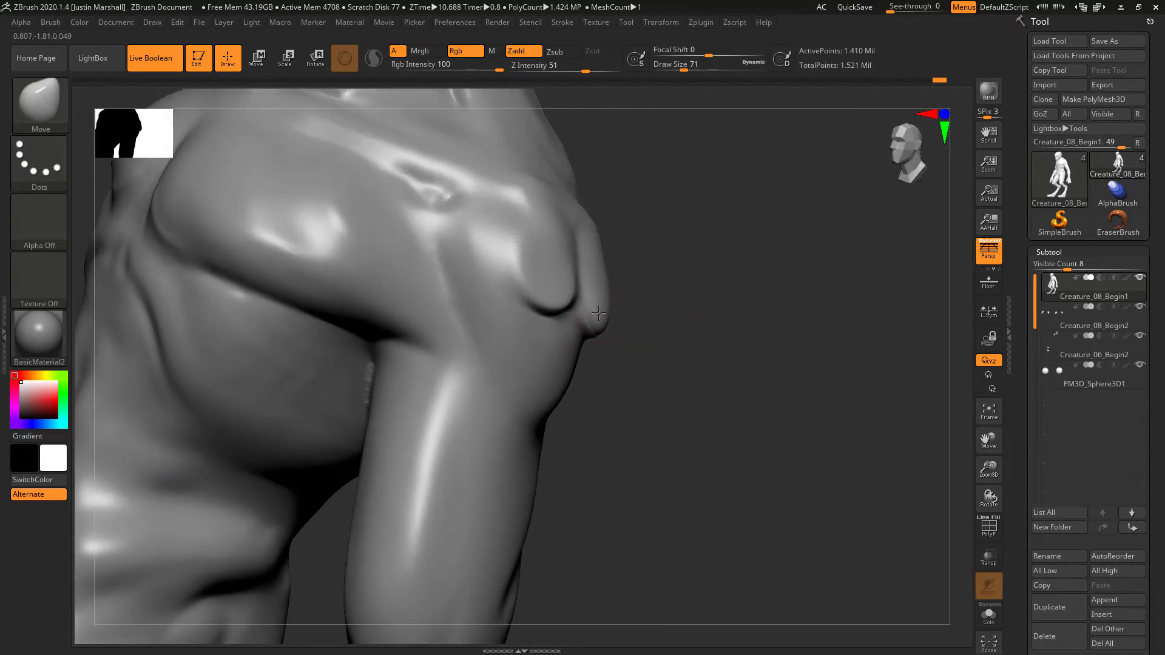
left_click_drag(573, 346, 565, 335)
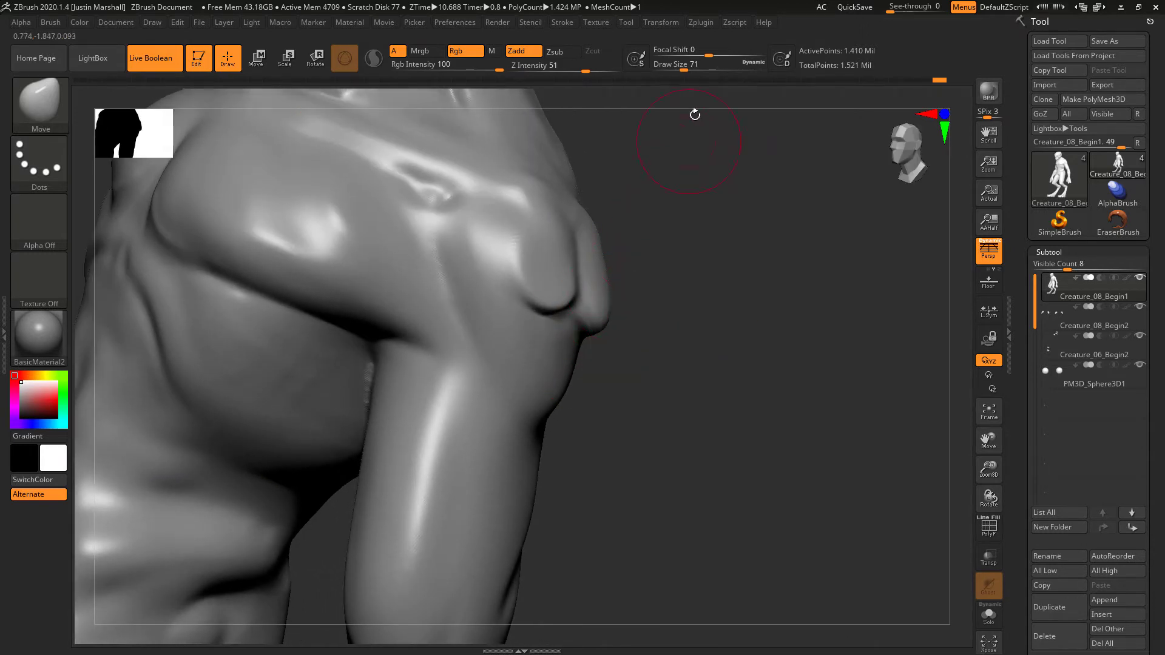
Refine the rear shoulder lobe with the Move brush at draw size 56 and smooth the surface of both lobes.
left_click(681, 68)
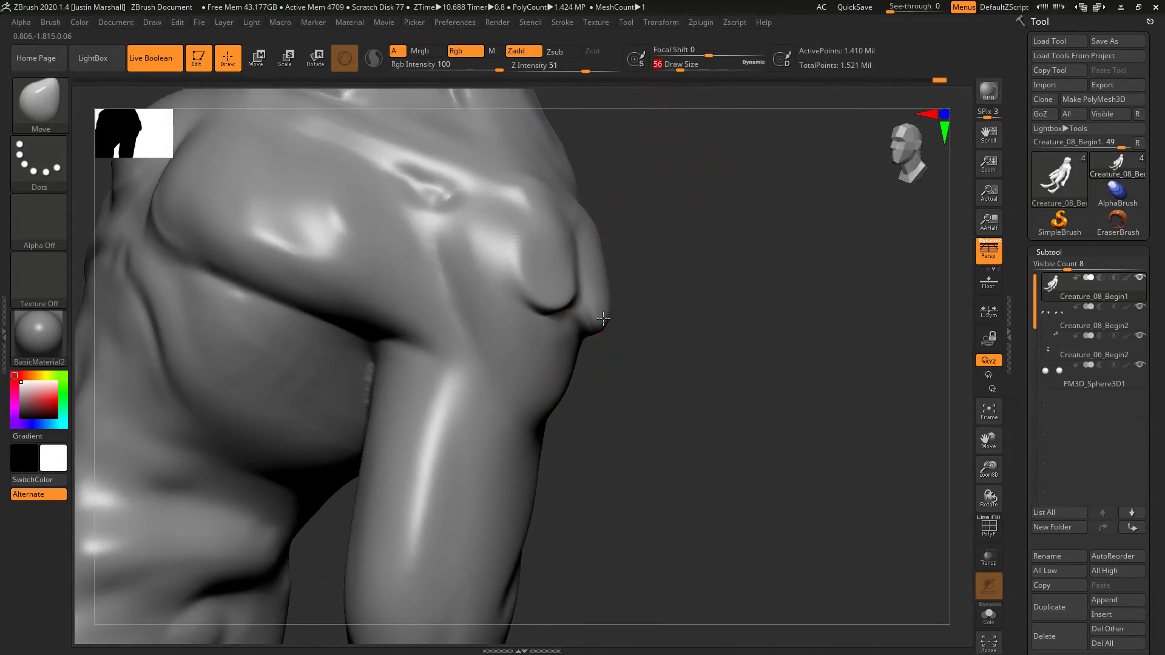
left_click_drag(596, 317, 539, 229)
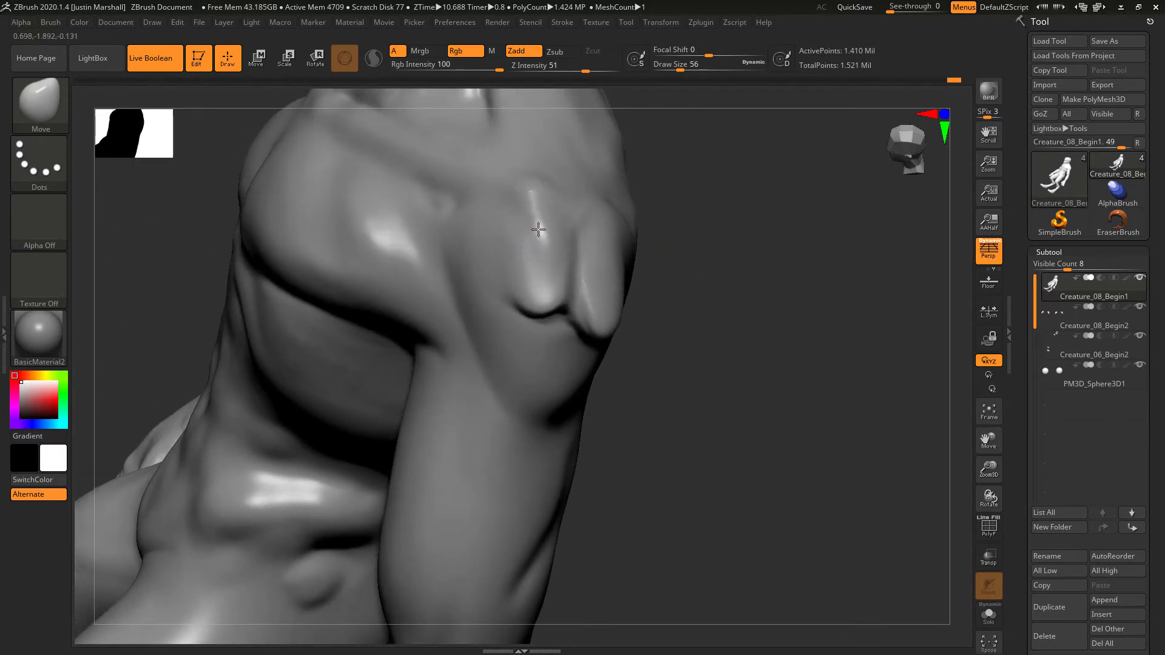
key("ctrl")
mouse_move(529, 233)
left_mouse_down("shift")
mouse_move(534, 264)
mouse_move(540, 212)
left_mouse_up("shift")
left_click_drag(595, 265, 604, 272, "shift")
Carve the groove between the two shoulder lobes and the crease under the rear lobe with the DamStandard brush.
mouse_move(703, 307)
left_mouse_down()
mouse_move(658, 291)
mouse_move(651, 268)
mouse_move(576, 286)
mouse_move(554, 310)
mouse_move(573, 257)
left_mouse_up()
key("b")
key("d")
key("s")
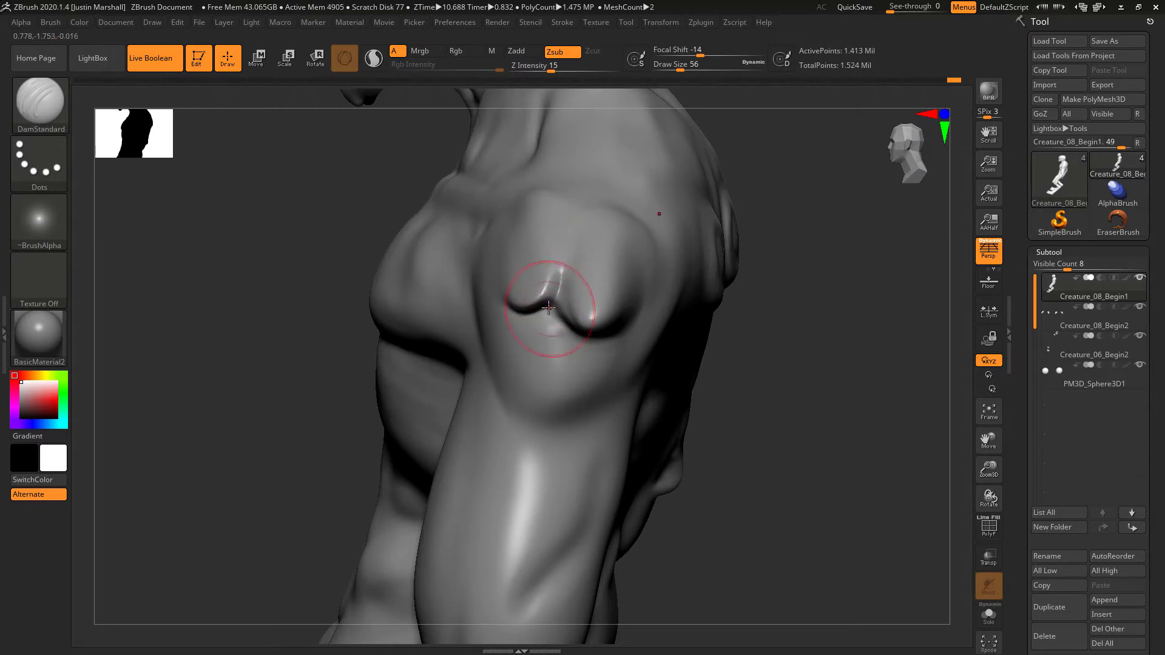
left_click_drag(554, 304, 580, 219)
left_click_drag(562, 310, 579, 225)
right_click_drag(729, 249, 661, 258)
mouse_move(589, 321)
left_mouse_down()
mouse_move(617, 321)
mouse_move(651, 296)
left_mouse_up()
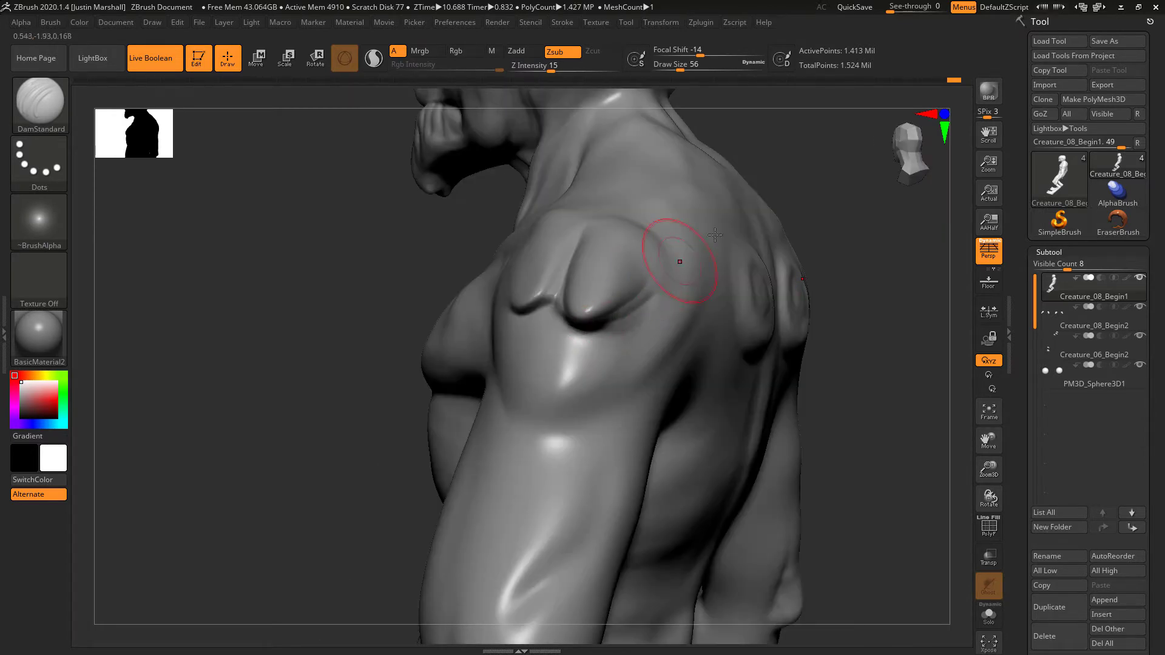
Carve the front edge of the front shoulder lobe and sharpen the undercuts below the lobes with DamStandard.
mouse_move(767, 222)
right_mouse_down()
mouse_move(817, 206)
mouse_move(904, 212)
right_mouse_up()
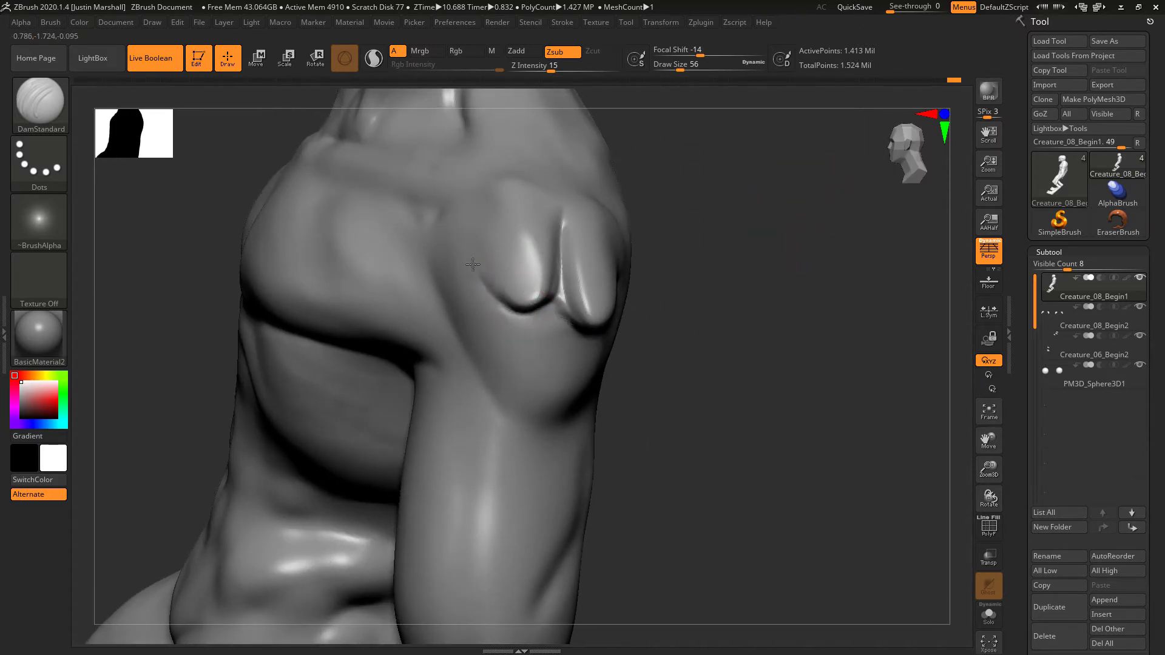
mouse_move(663, 195)
left_mouse_down()
mouse_move(711, 208)
mouse_move(637, 253)
mouse_move(606, 252)
mouse_move(603, 106)
left_mouse_up()
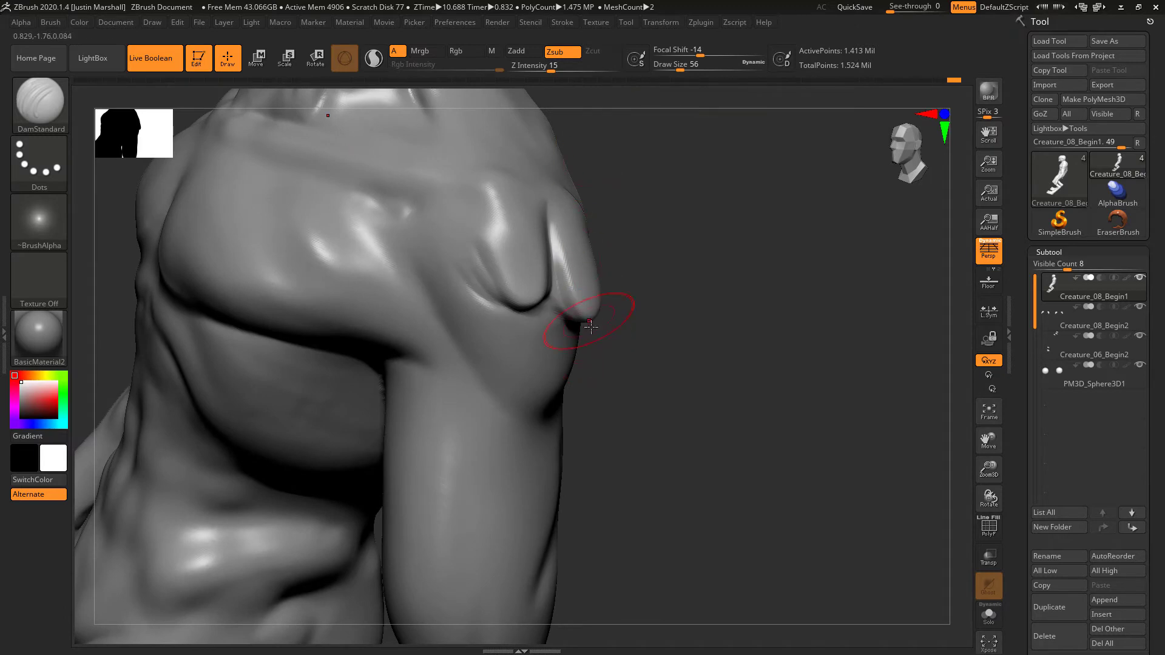
mouse_move(590, 327)
left_mouse_down()
mouse_move(704, 268)
mouse_move(666, 245)
mouse_move(610, 283)
mouse_move(246, 172)
left_mouse_up()
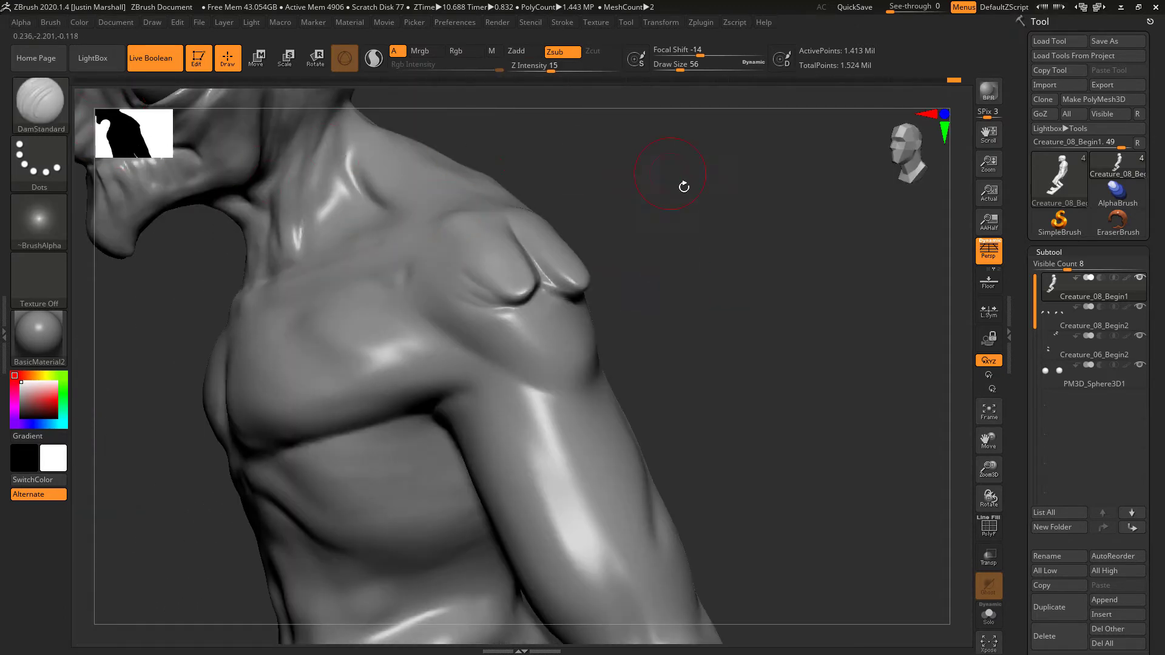
Insert a PM3D_Cone3D primitive pointing forward from the centre of the creature's snout with the IMM Basic brush.
mouse_move(684, 187)
left_mouse_down()
mouse_move(798, 315)
mouse_move(735, 275)
mouse_move(754, 232)
mouse_move(708, 260)
mouse_move(707, 273)
left_mouse_up()
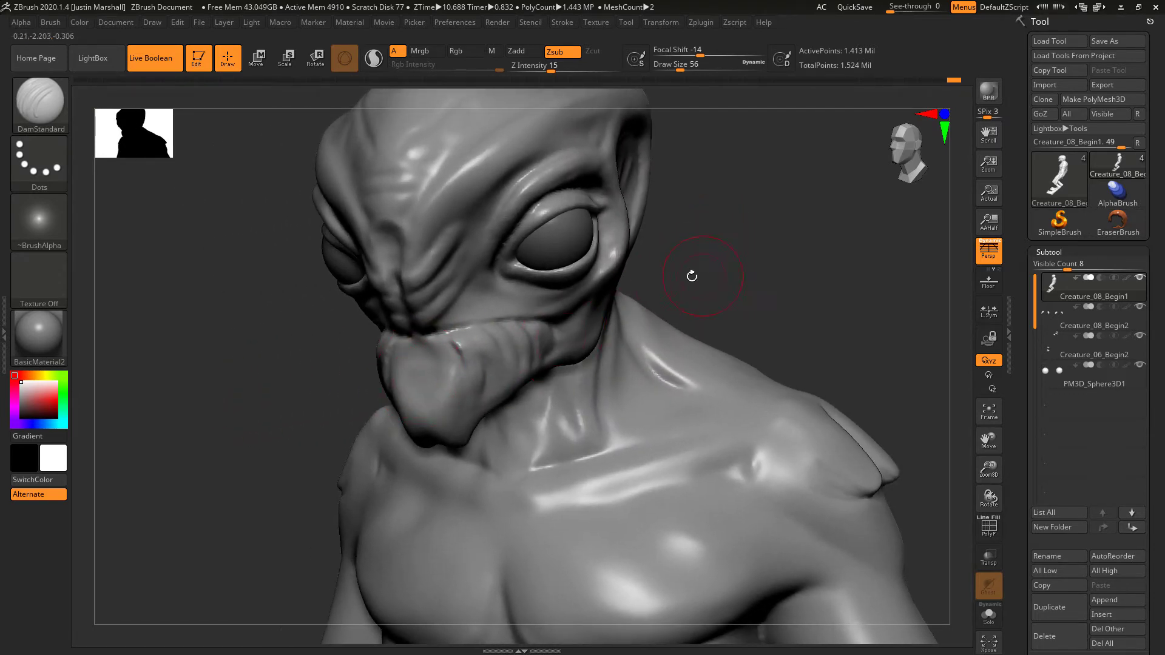
left_click(40, 103)
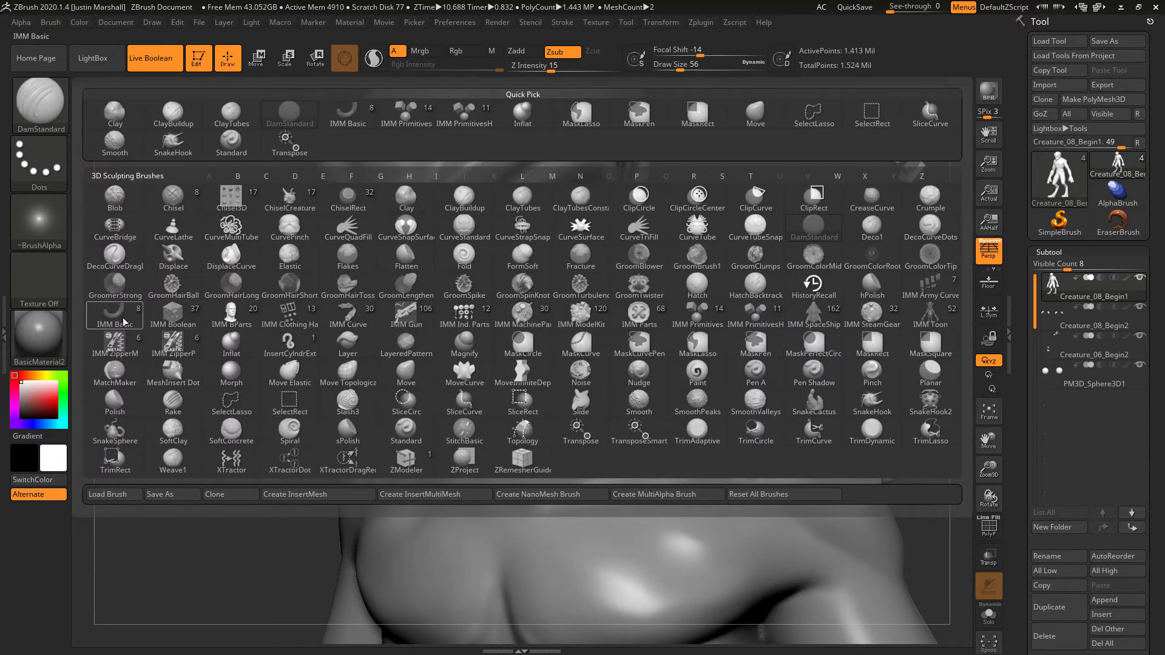
left_click(141, 325)
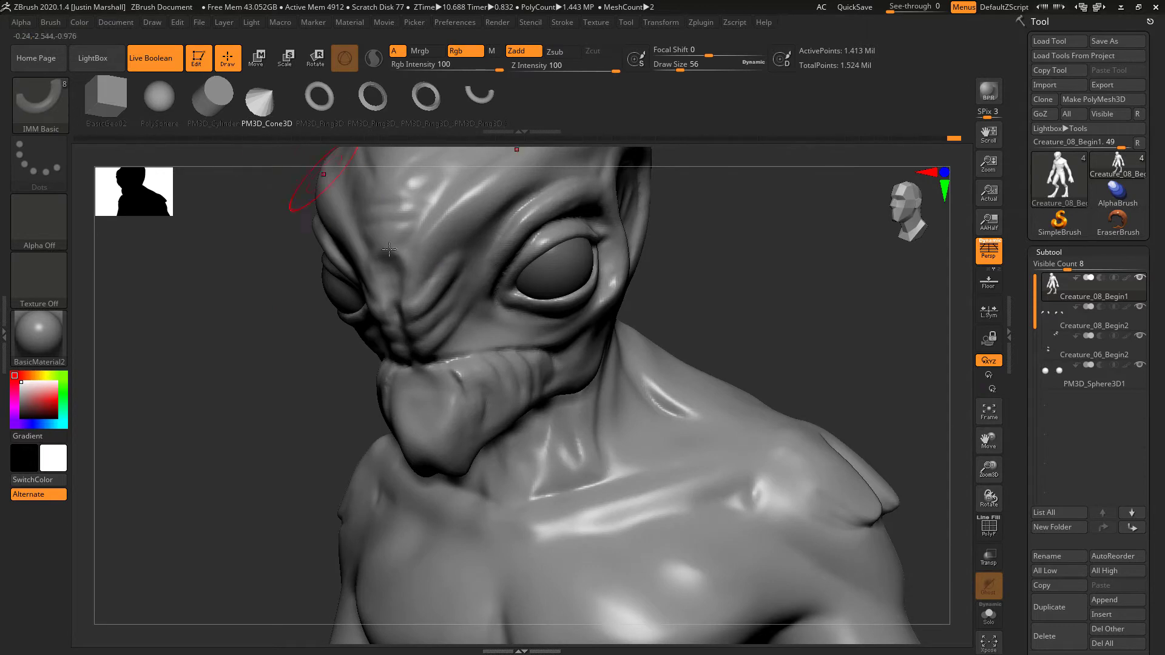
left_click_drag(734, 281, 558, 355)
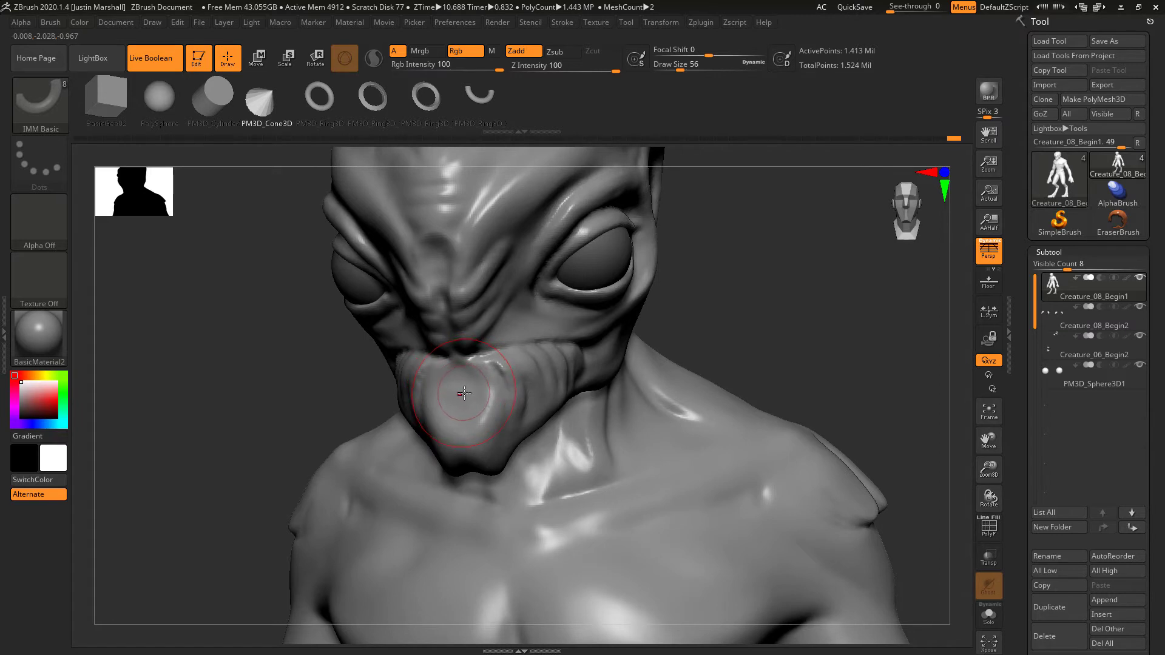
right_click_drag(459, 390, 436, 398)
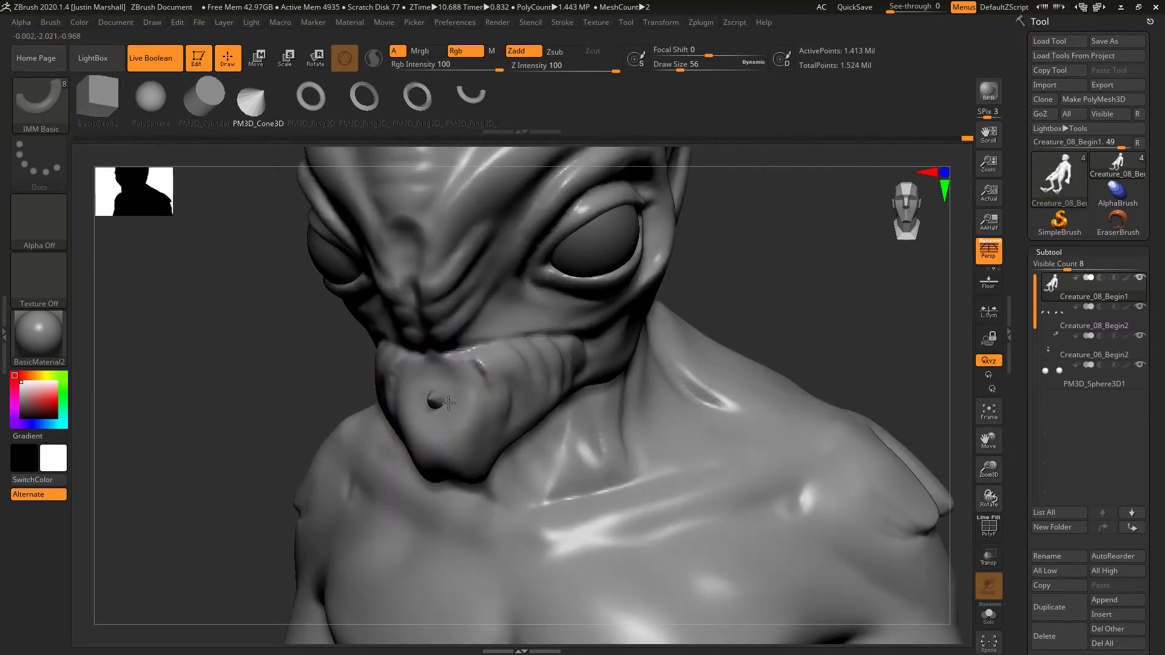
left_click_drag(448, 403, 489, 416)
left_click_drag(804, 308, 756, 287)
Split the unmasked cone off the masked body into its own subtool and make that subtool active.
left_click(793, 304, "ctrl")
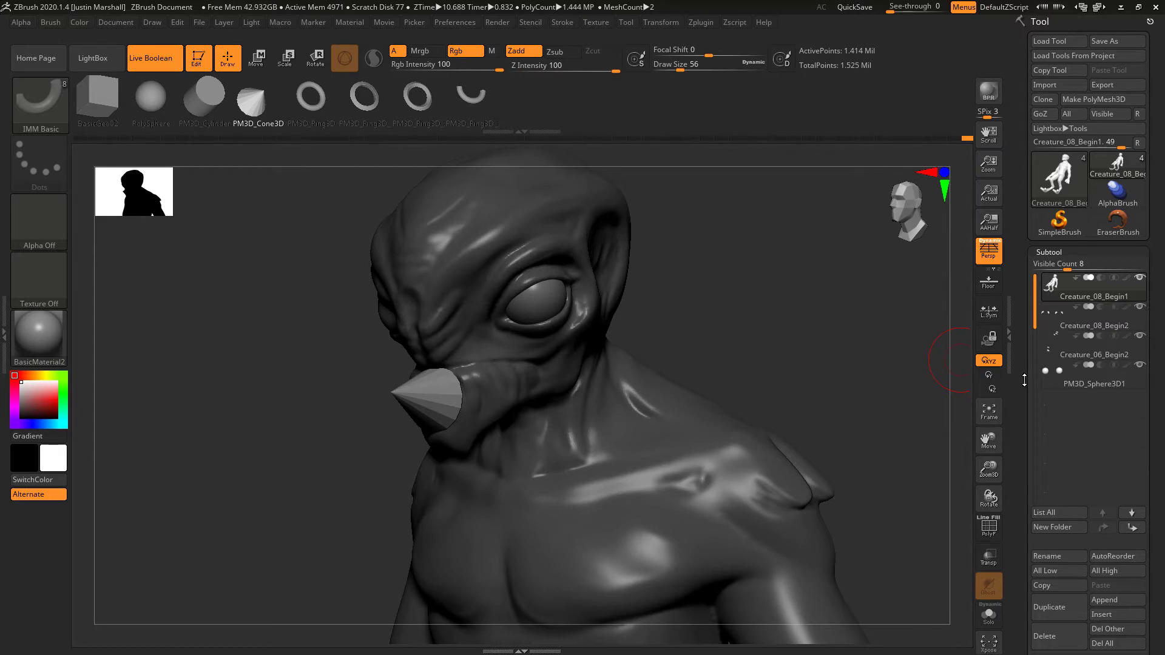
scroll(1043, 367, "down", 5)
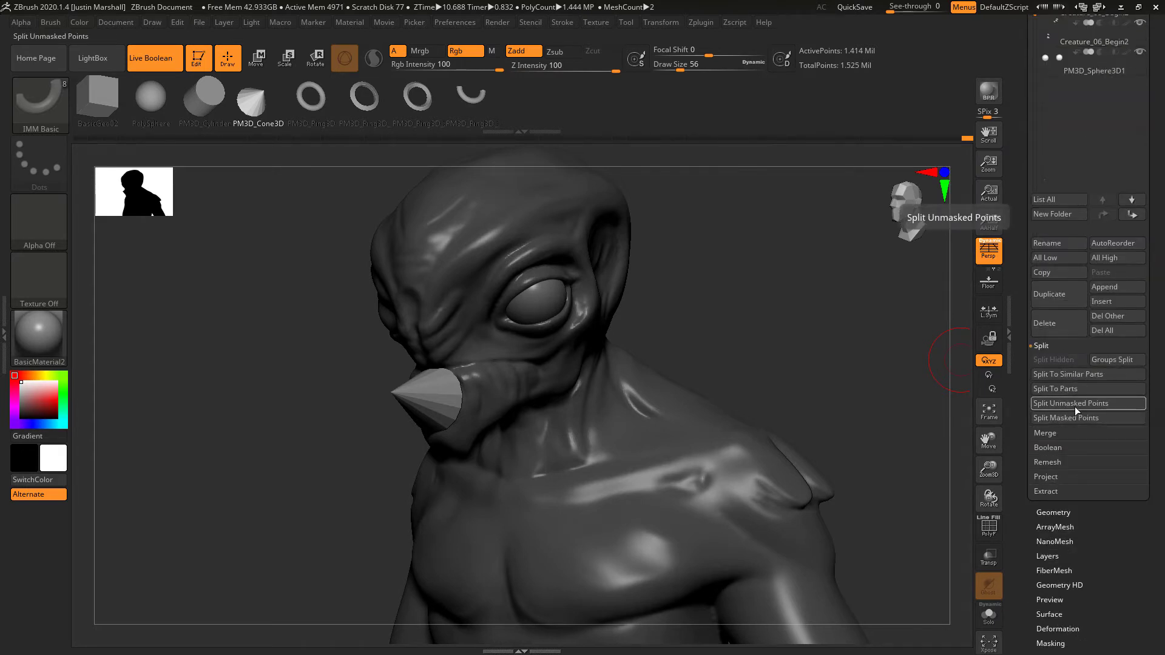
left_click(1075, 408)
left_click(1094, 197)
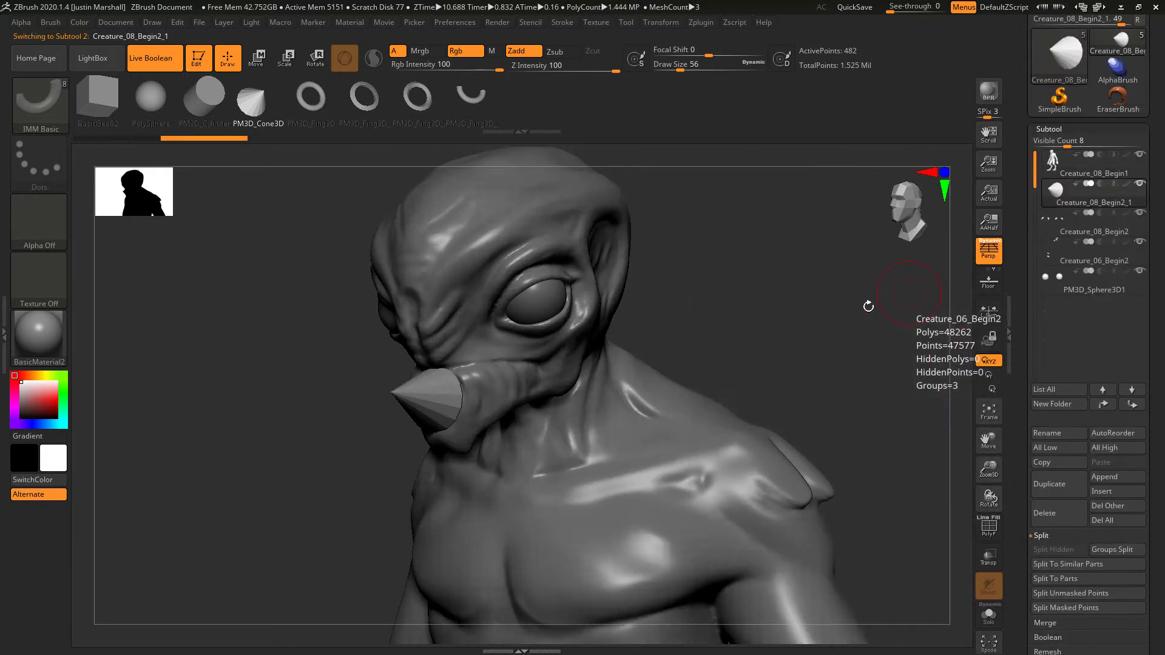
left_click_drag(803, 301, 884, 291)
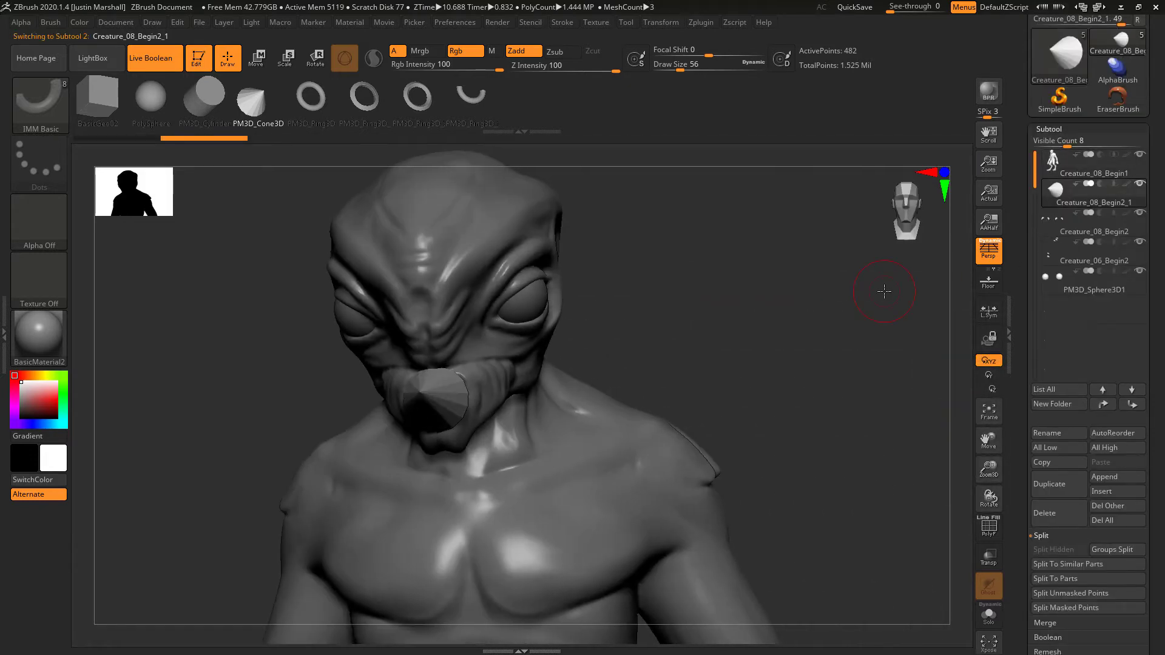
left_click_drag(656, 317, 659, 327, "shift")
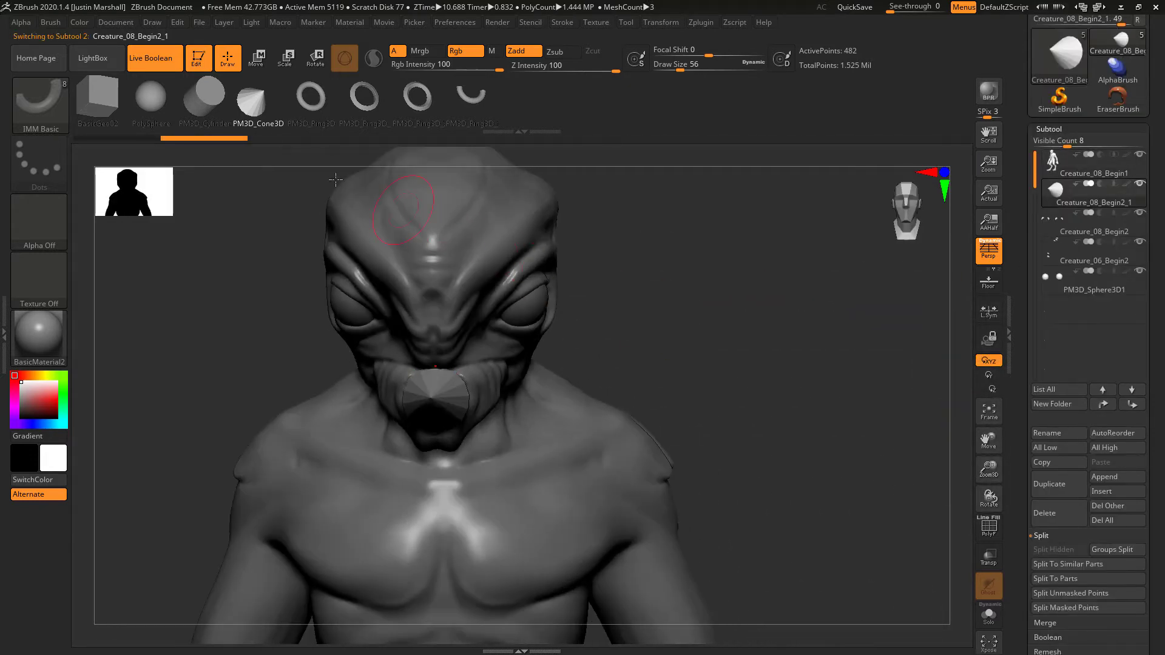
Turn off symmetry, centre the gizmo on the cone, and reset the gizmo's orientation.
left_click(286, 65)
left_click_drag(626, 318, 671, 350, "alt")
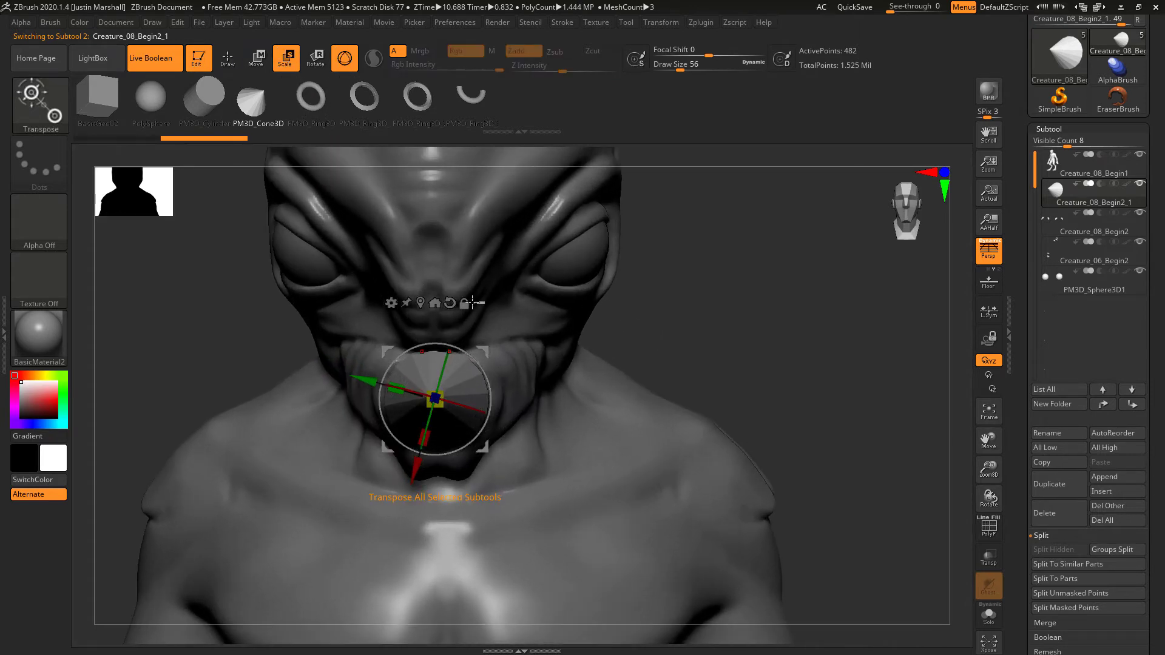
left_click(701, 23)
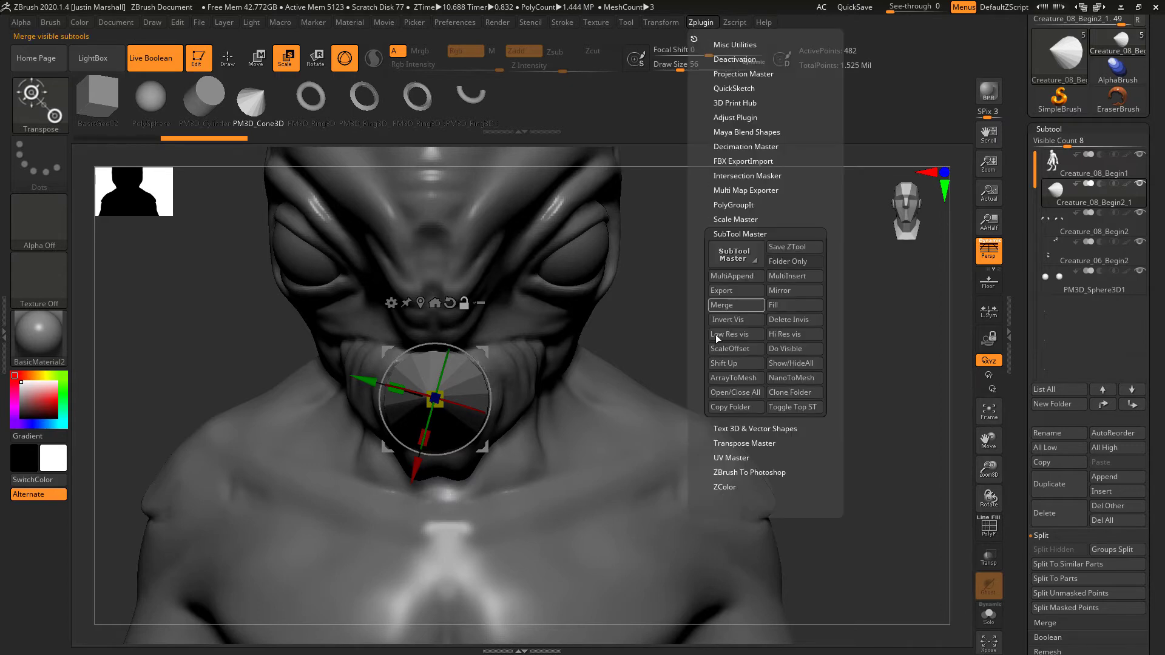
left_click(661, 23)
left_click(711, 371)
left_click(712, 372)
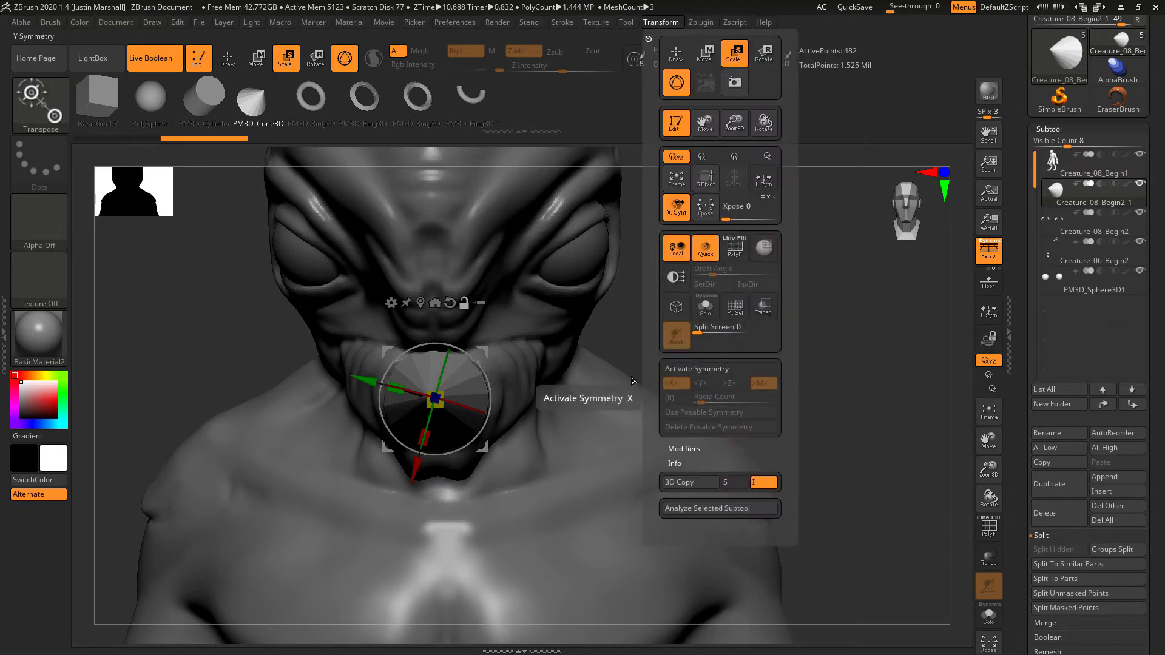
left_click(421, 303)
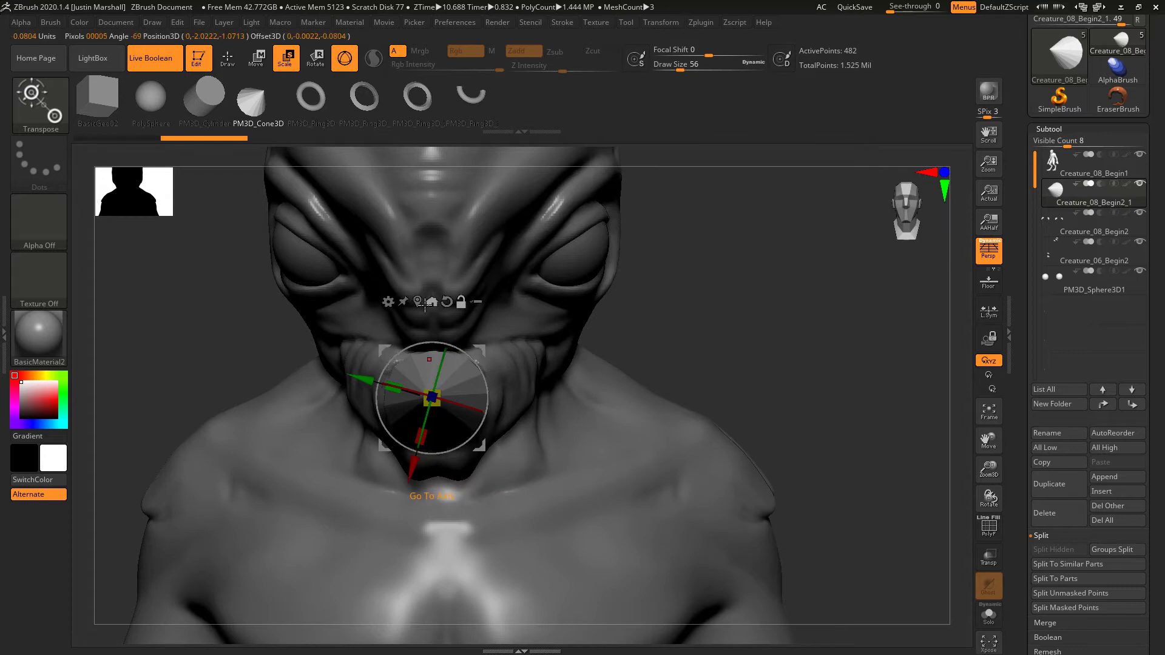
left_click(447, 301)
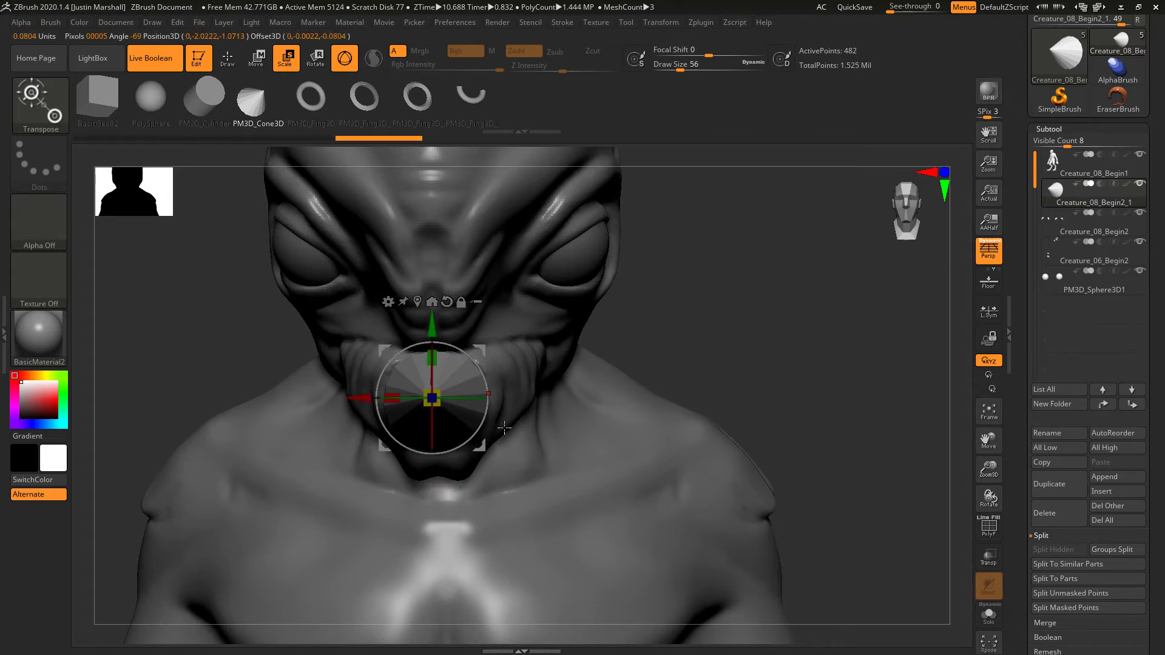
Narrow the cone across its width and tilt its point upward at the front of the snout.
left_click_drag(391, 398, 399, 398)
left_click_drag(711, 294, 435, 361)
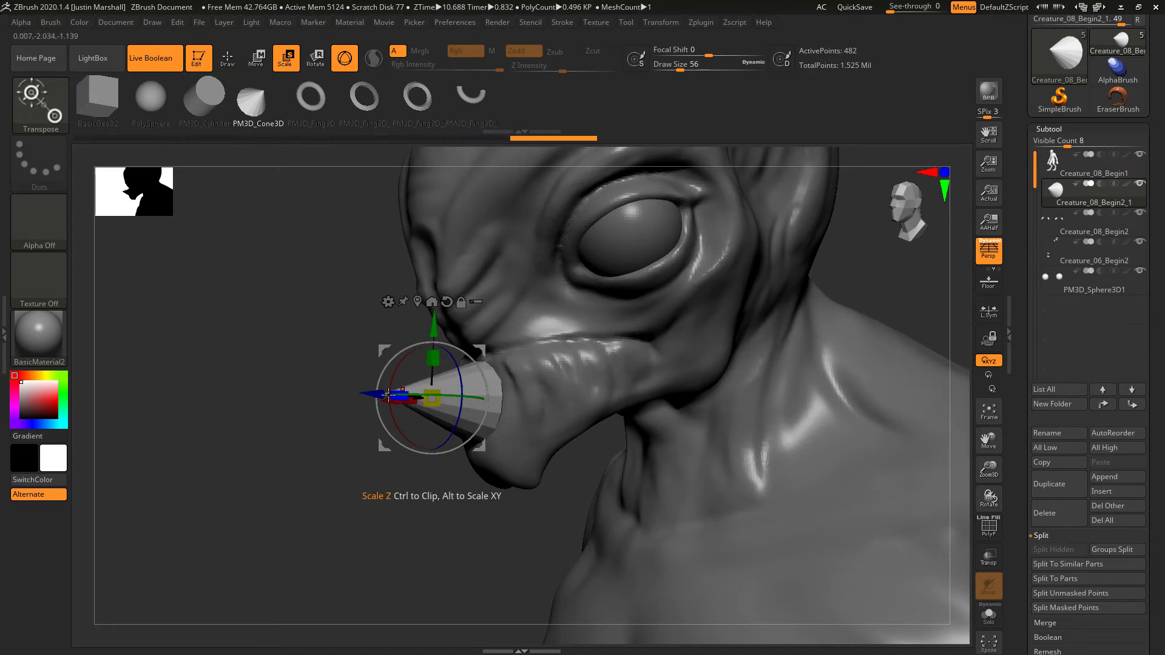
left_click_drag(363, 472, 449, 361)
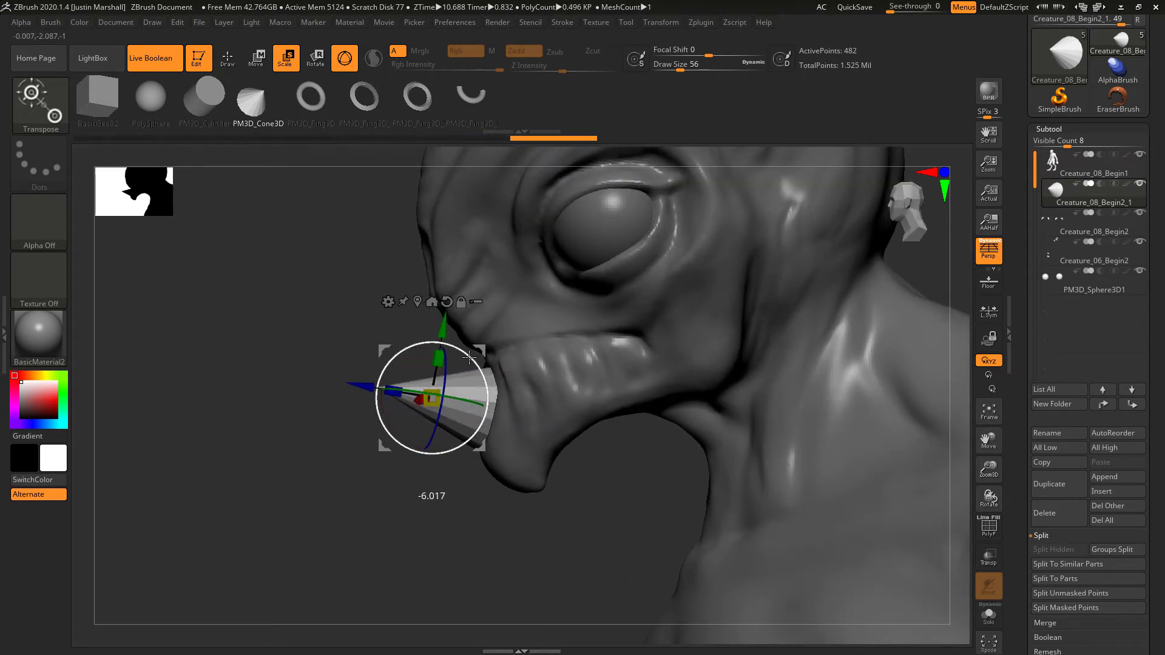
left_click_drag(458, 330, 467, 309)
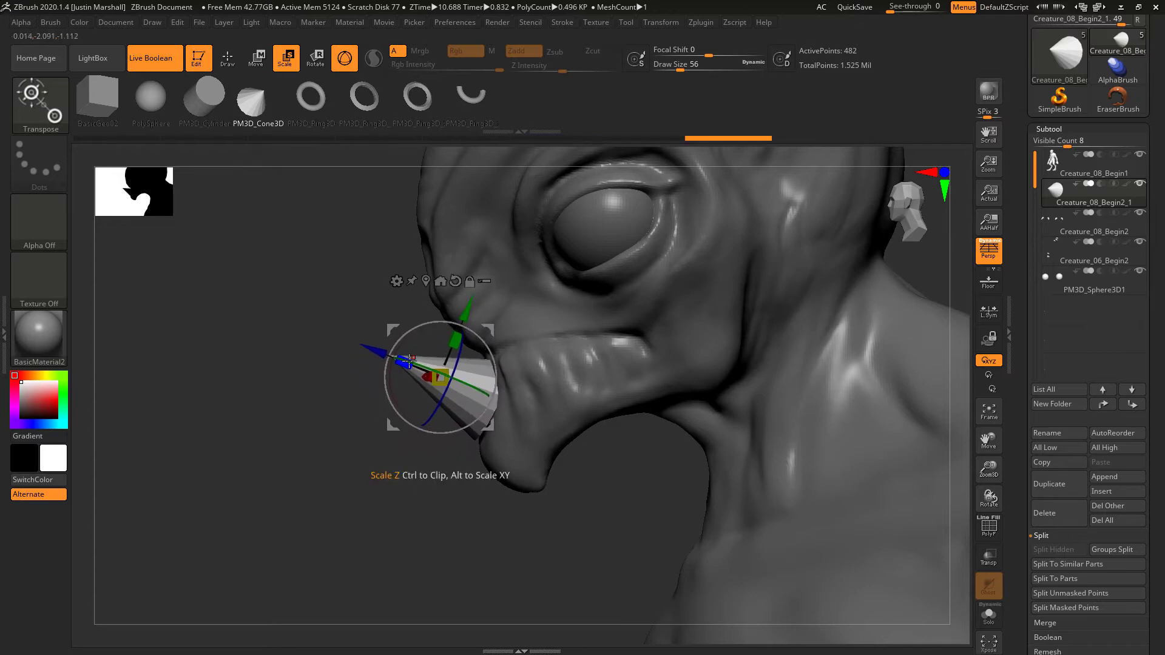
Stretch the cone along its length, enlarge it, and shift it forward to form a long horn.
left_click_drag(396, 358, 393, 357)
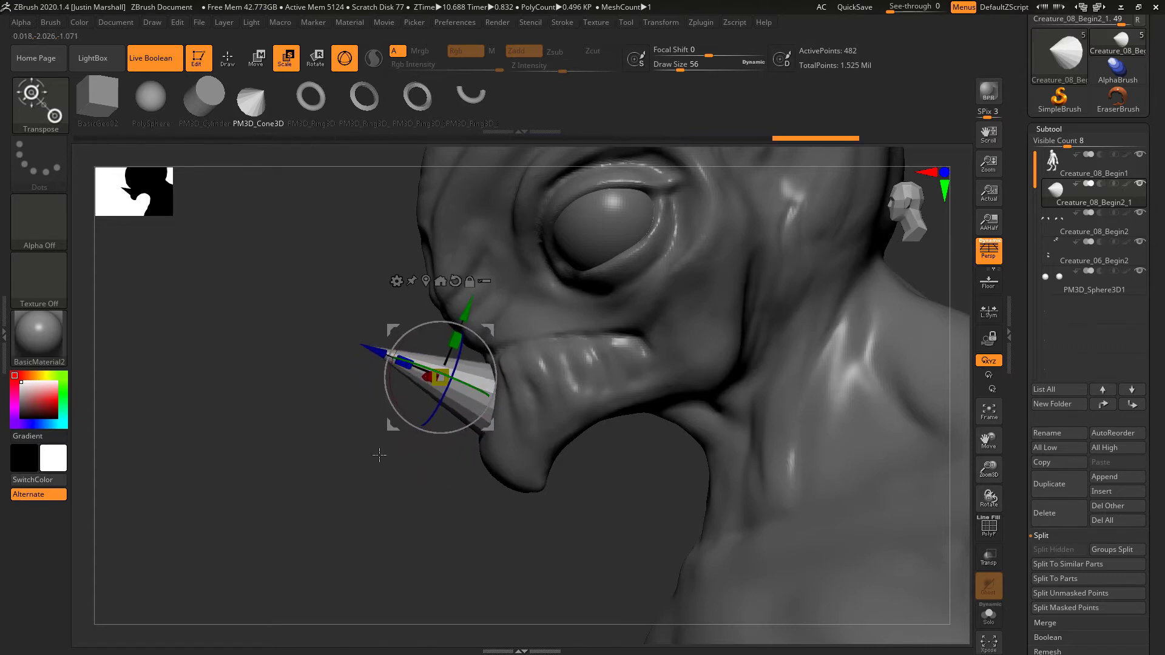
left_click_drag(377, 456, 386, 496)
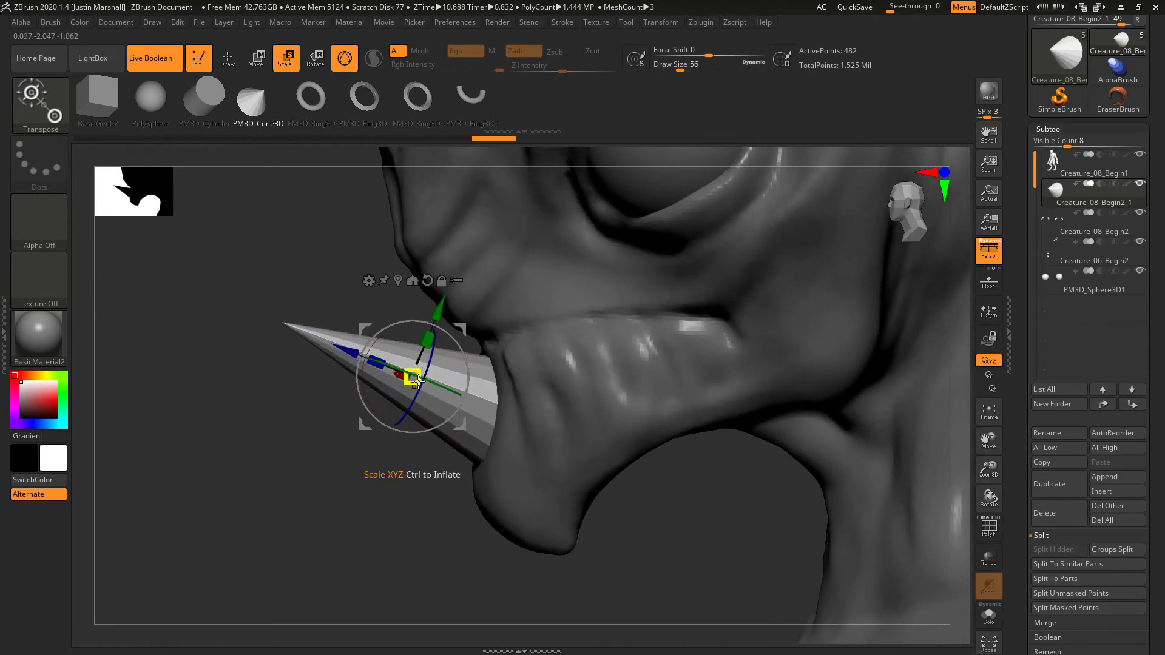
left_click_drag(412, 384, 413, 378)
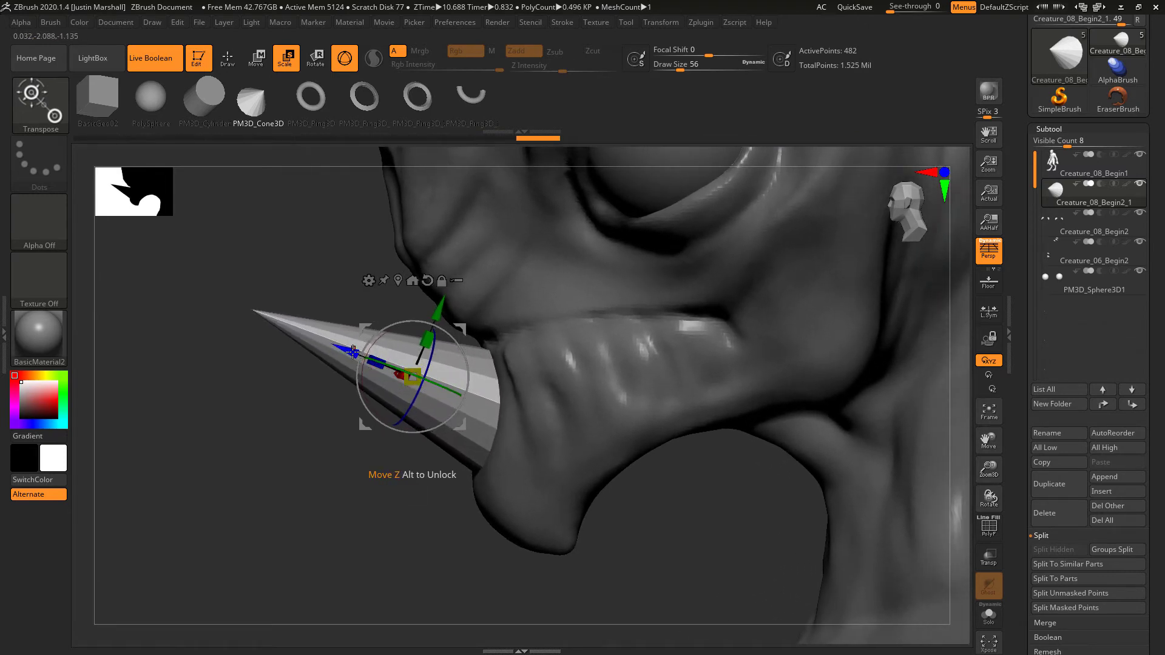
left_click_drag(347, 351, 316, 338)
mouse_move(390, 492)
left_mouse_down("alt")
mouse_move(356, 460)
mouse_move(374, 483)
left_mouse_up("alt")
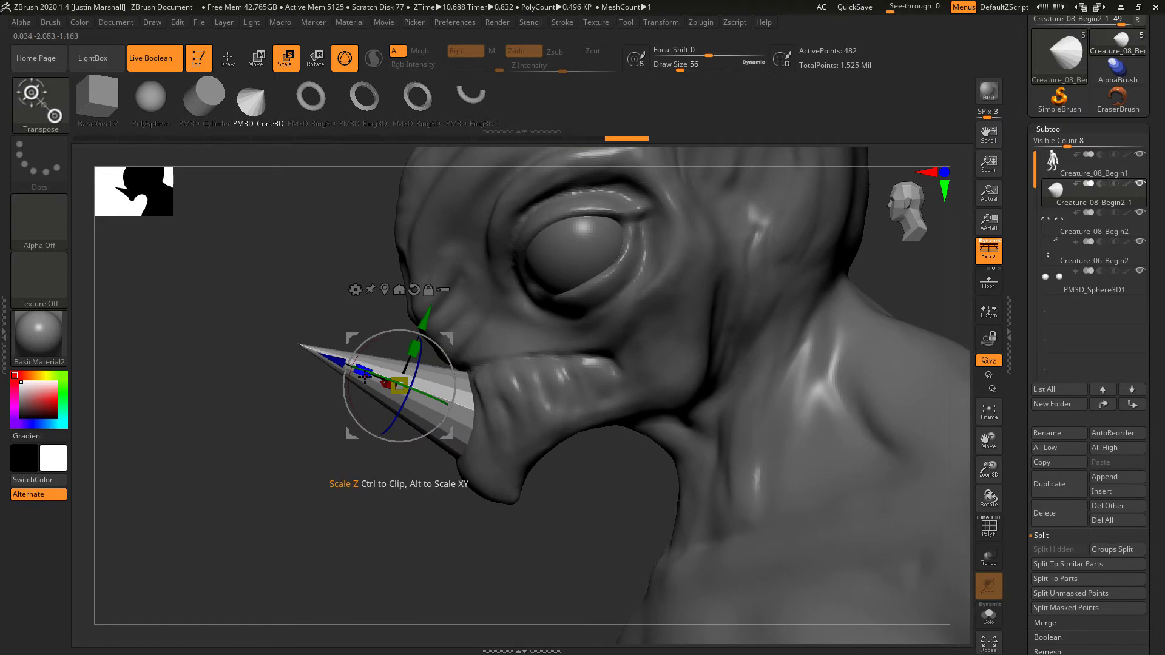
left_click_drag(398, 388, 394, 391)
key("q")
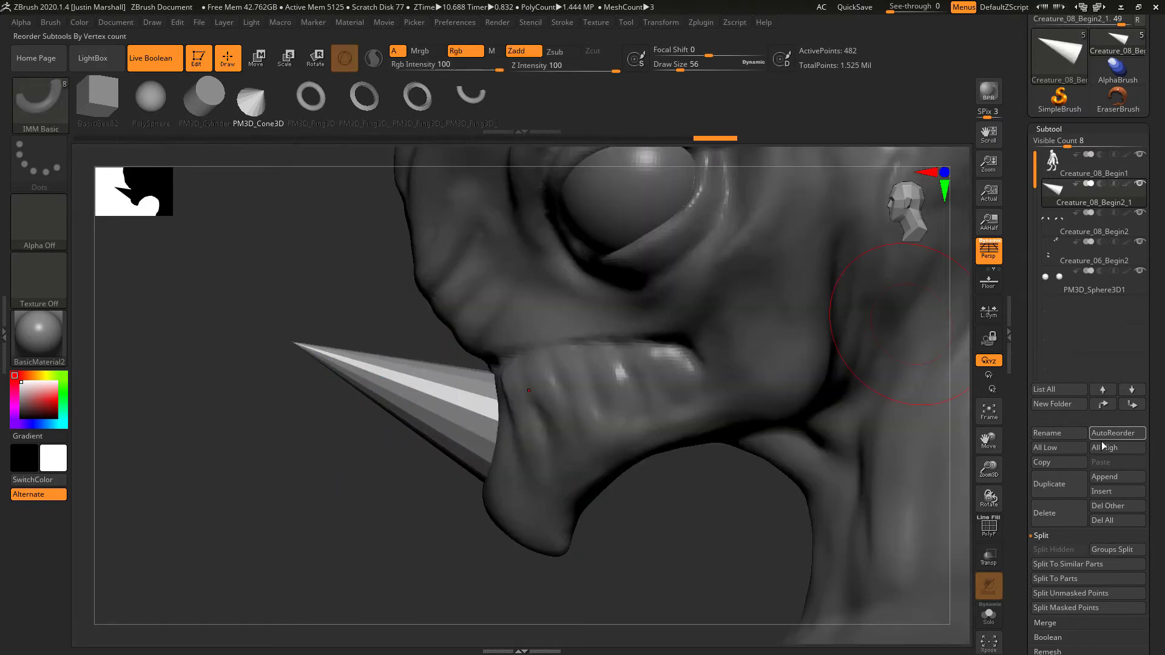
Subdivide the horn three times to smooth its faceted surface.
key("ctrl+d")
key("ctrl+d")
key("ctrl+d")
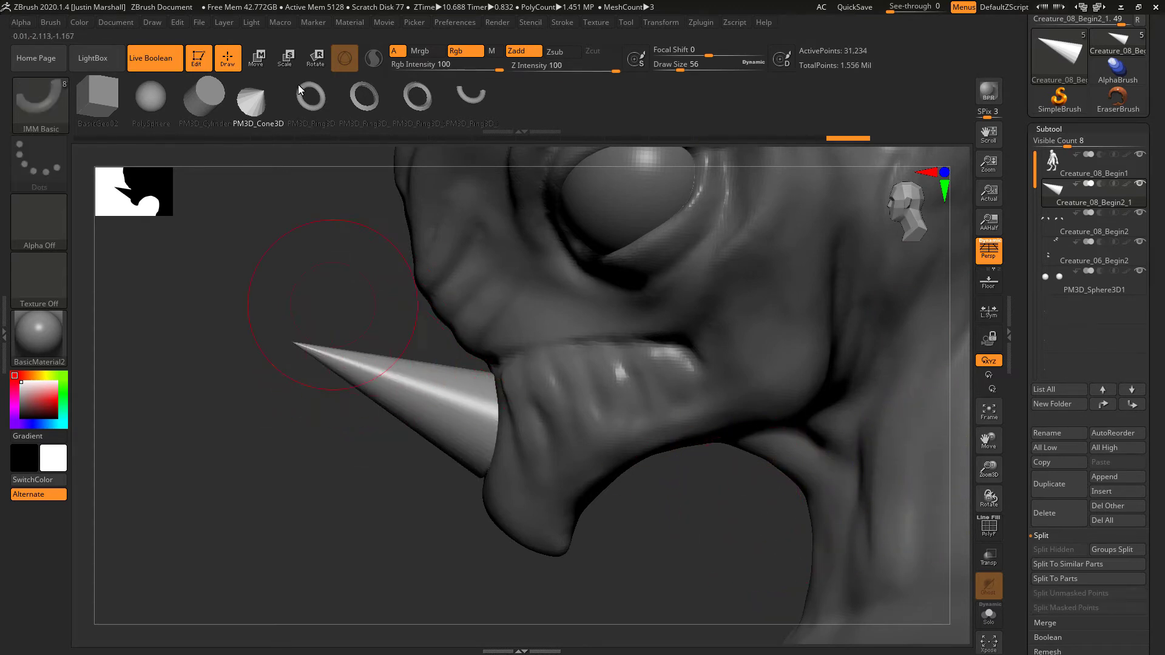
Try to apply the Bend Arc deformer to the subdivided horn.
left_click(258, 58)
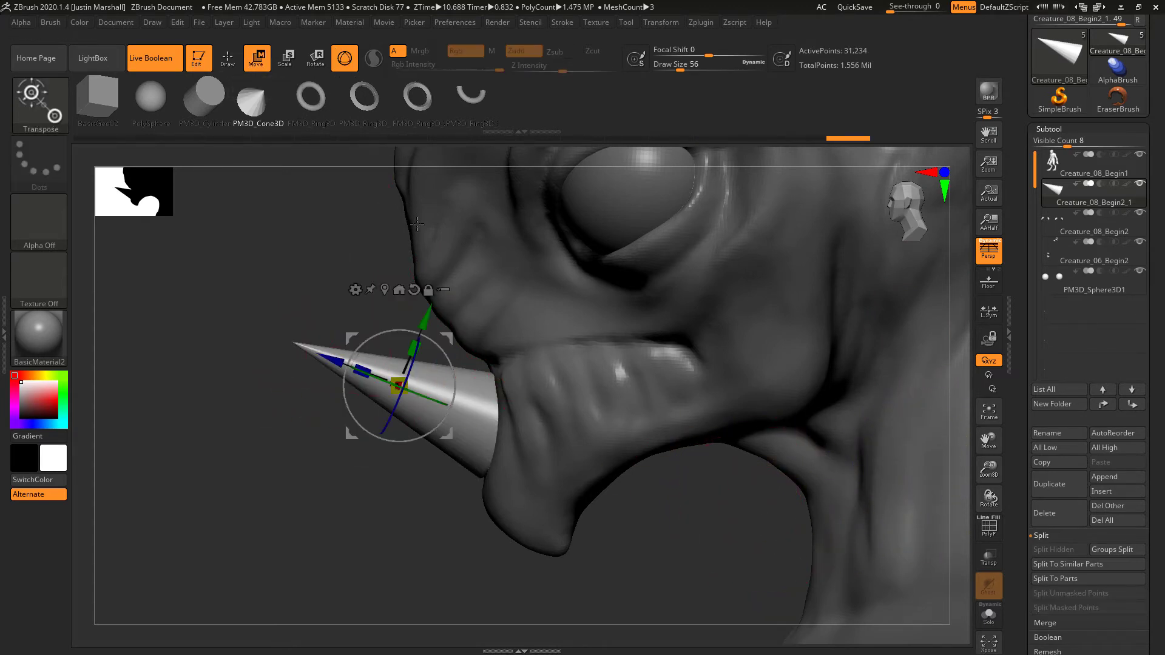
left_click(355, 290)
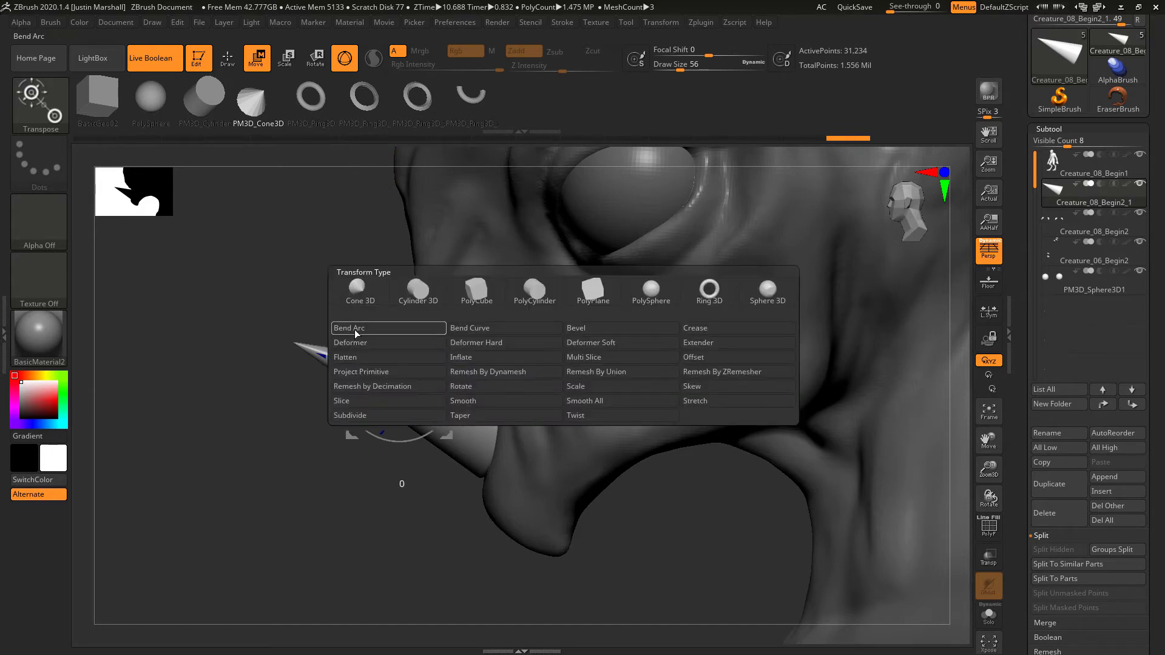
left_click(398, 326)
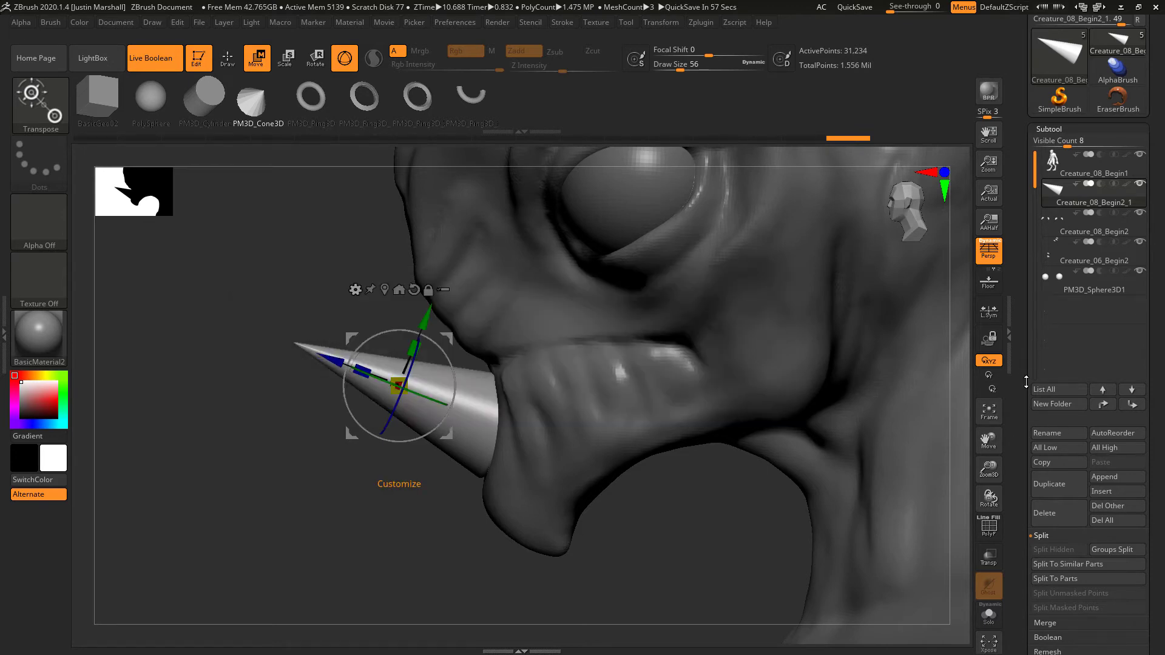
Delete the horn's lower subdivision levels.
scroll(1059, 425, "down", 5)
left_click(1063, 462)
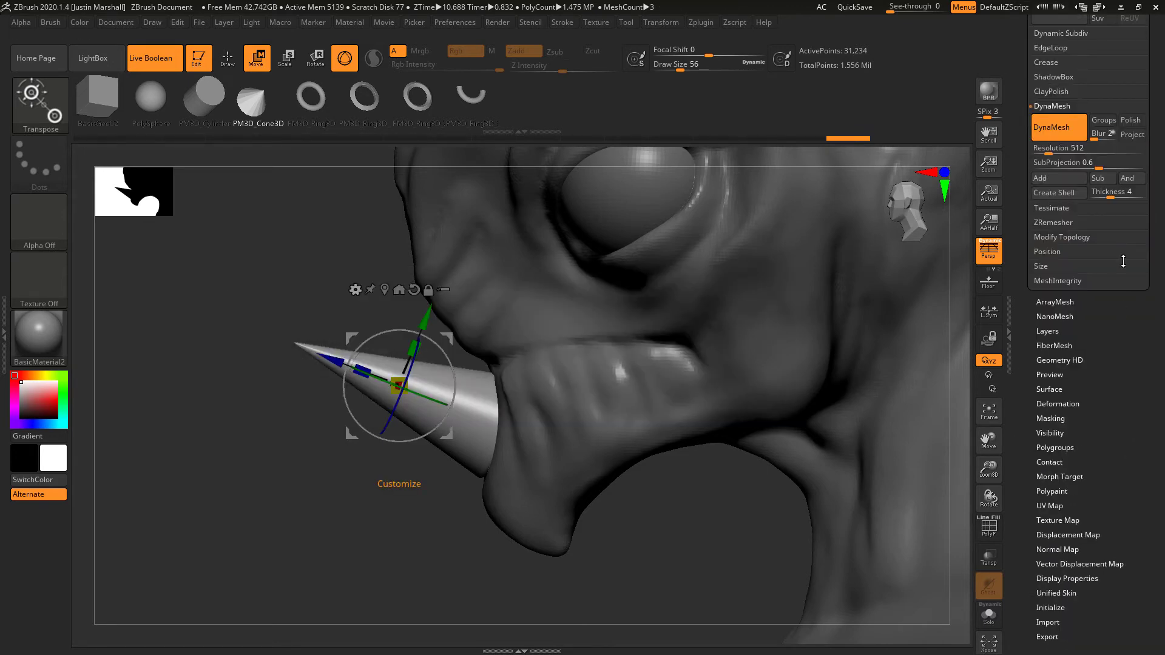
left_click_drag(1024, 257, 1024, 394)
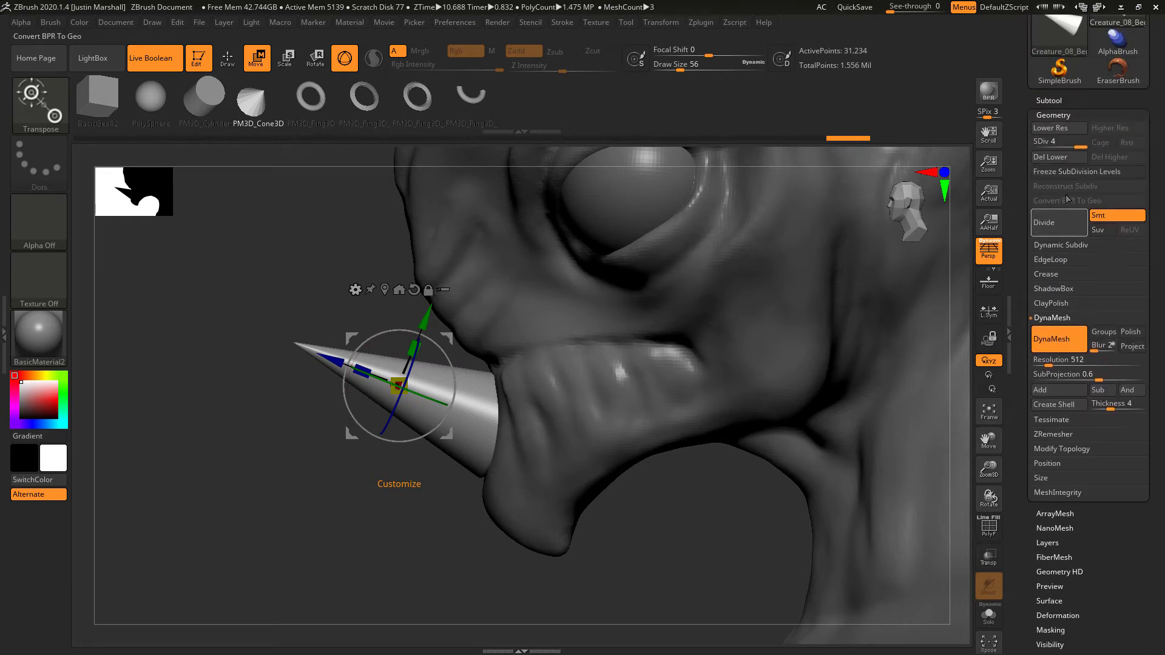
left_click(1068, 158)
Curve the horn upward with the Bend Arc deformer's angle control and accept the deformation.
right_click_drag(356, 254, 356, 287, "ctrl")
left_click(355, 289)
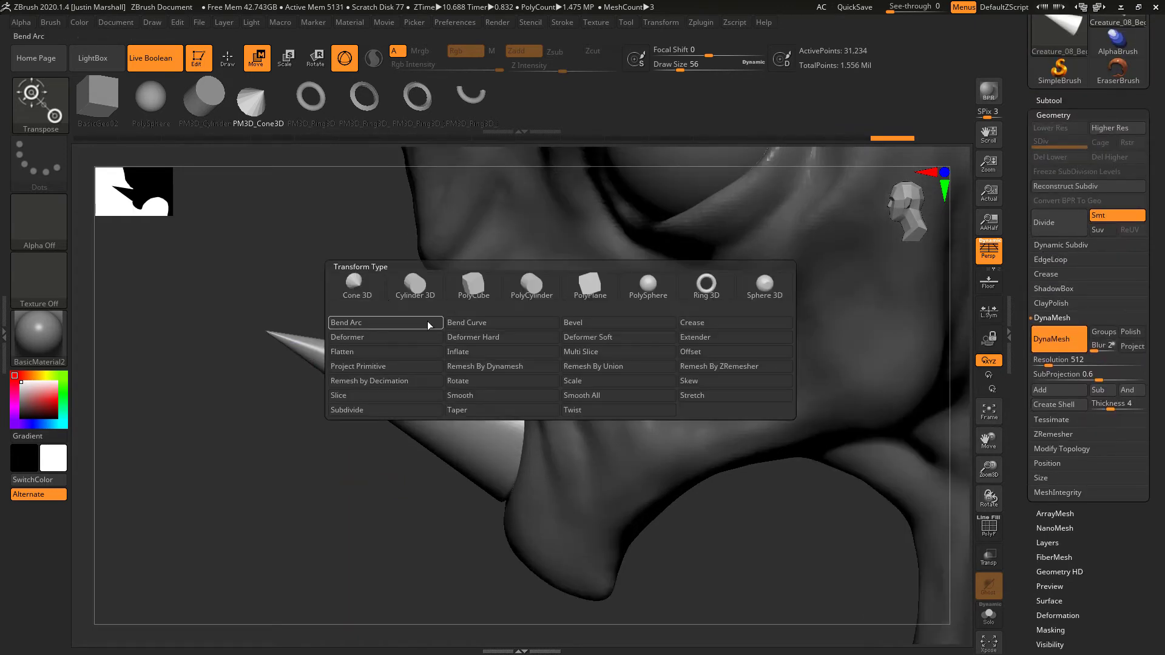
left_click(375, 328)
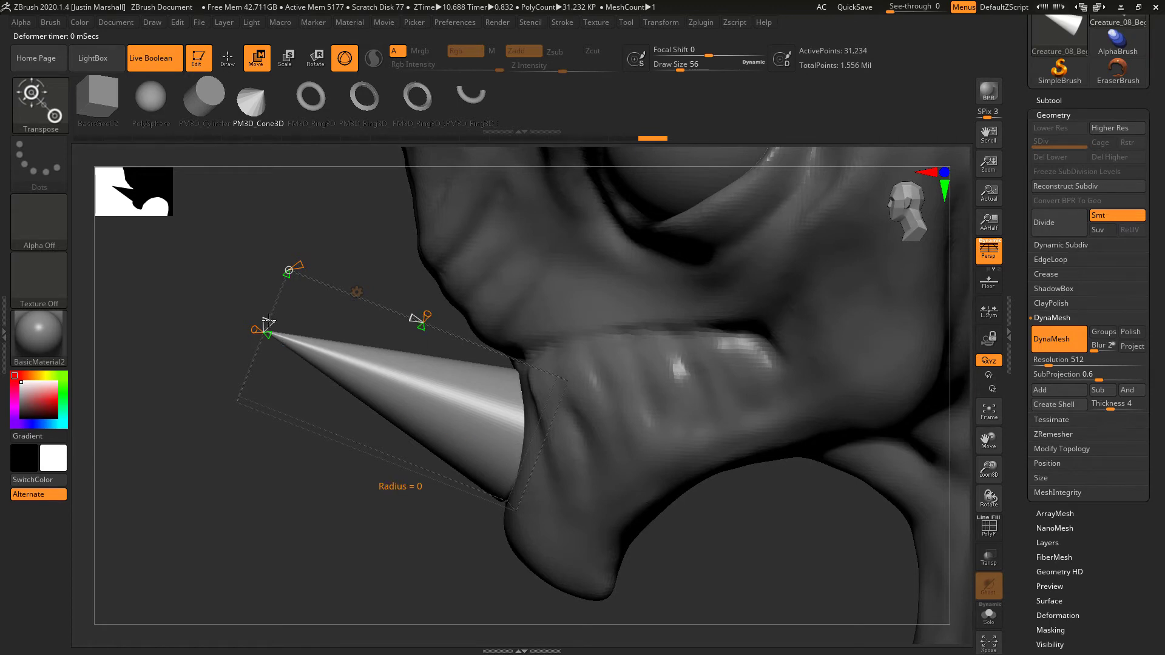
right_click_drag(364, 343, 414, 346)
left_click(406, 330)
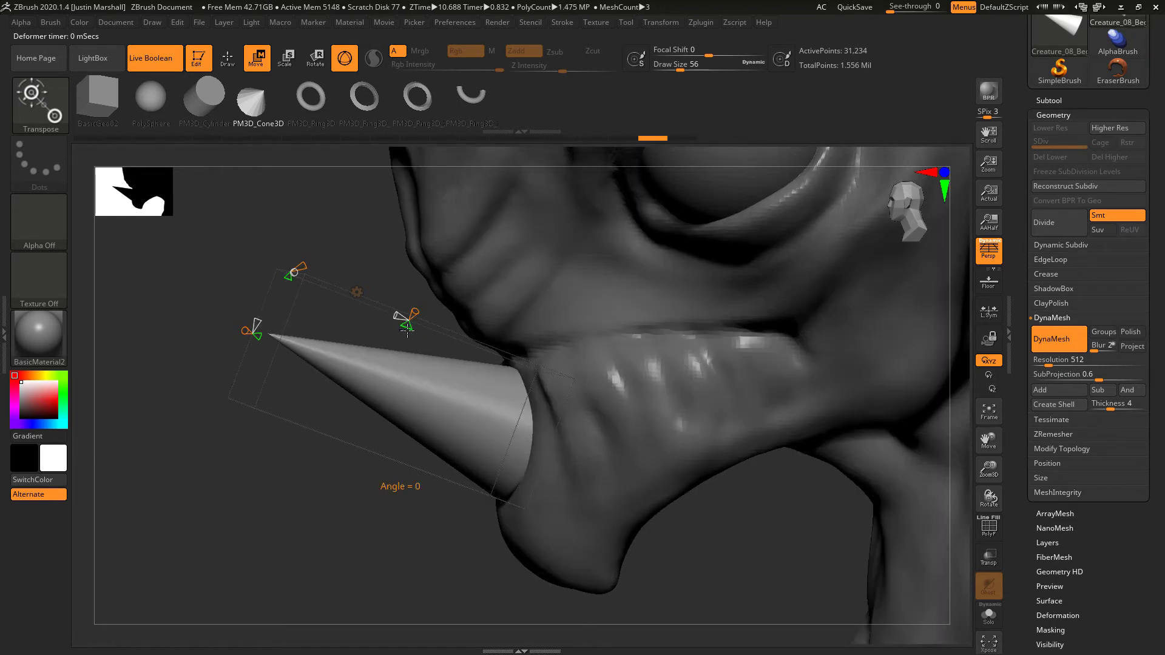
left_click_drag(406, 329, 440, 290)
left_click(358, 291)
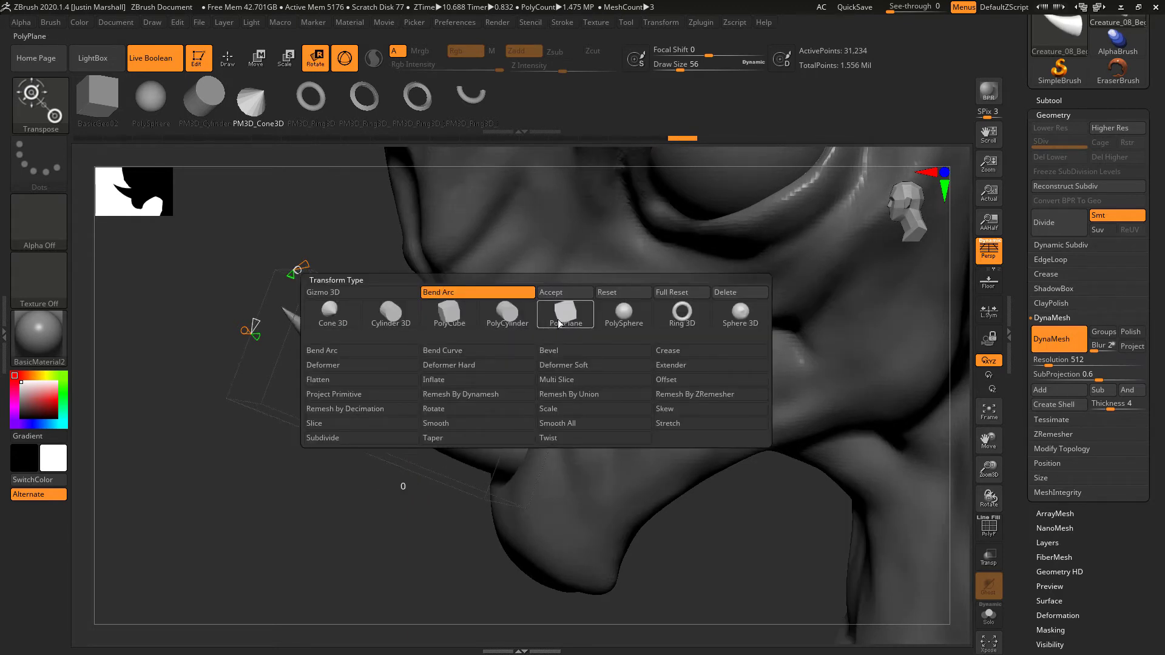
left_click(558, 293)
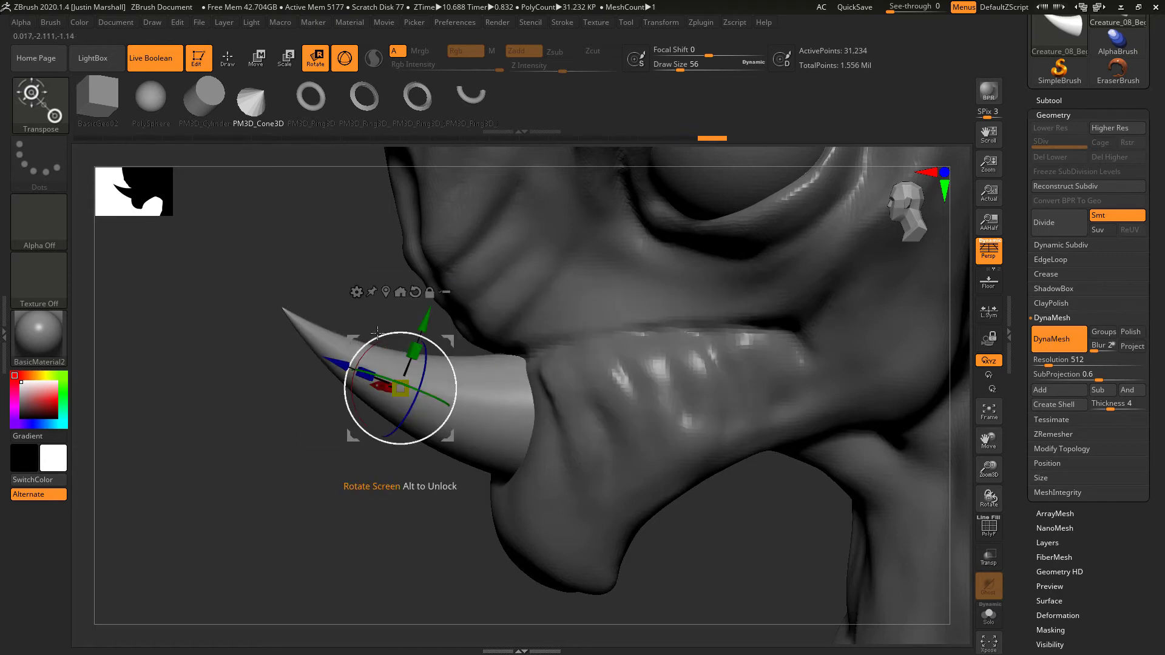
Rotate the curved horn on the snout so its tip points up in front of the face.
left_click_drag(355, 507, 343, 511)
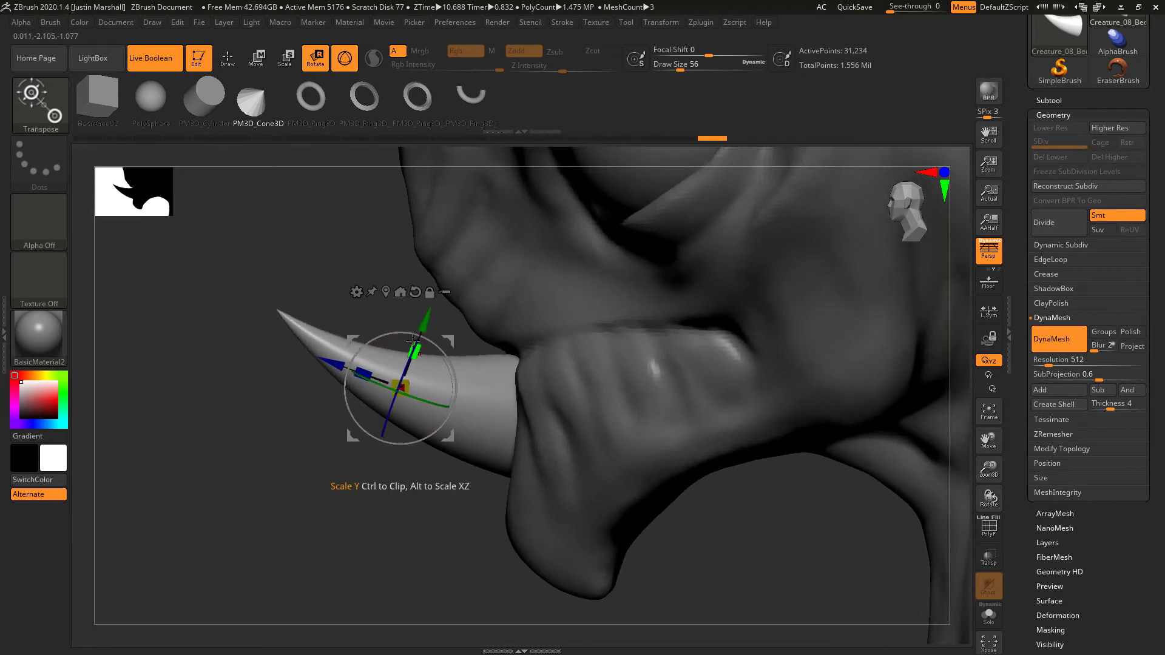
mouse_move(399, 334)
left_mouse_down()
mouse_move(455, 336)
mouse_move(474, 317)
left_mouse_up()
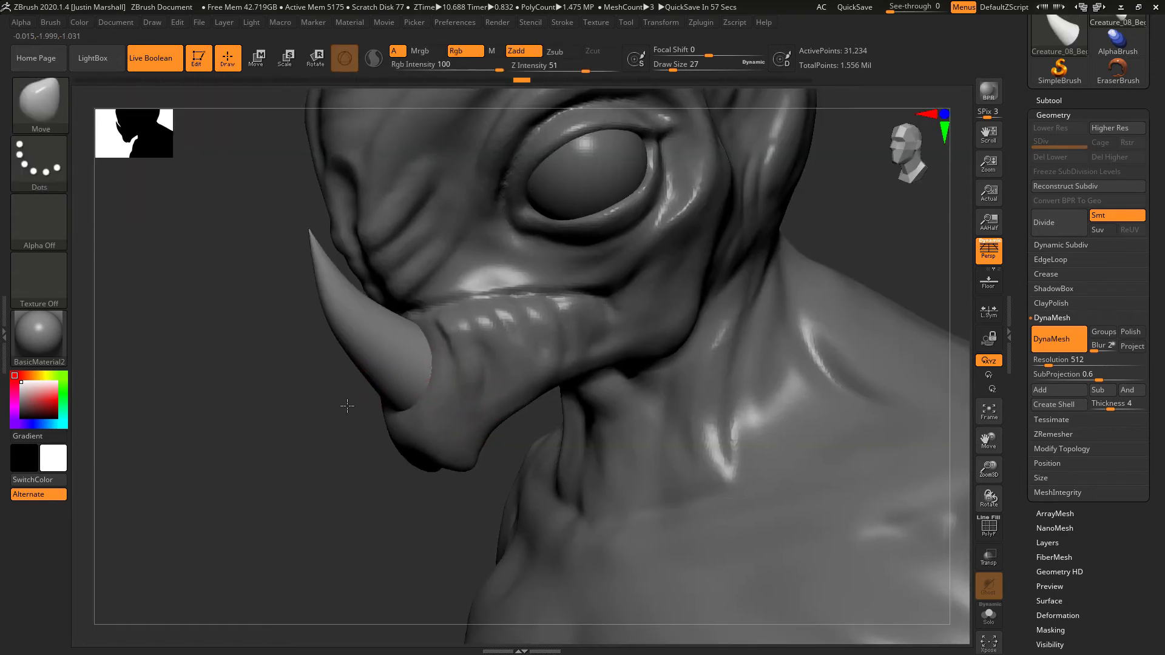
left_click_drag(348, 436, 325, 438)
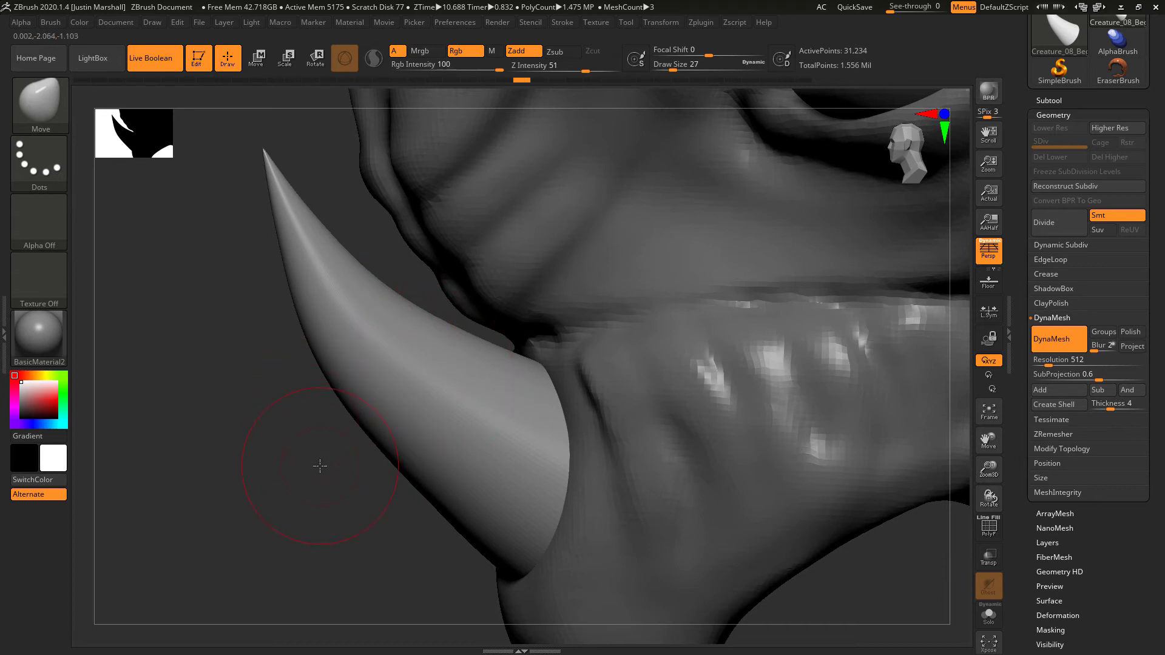
left_click_drag(320, 466, 324, 341)
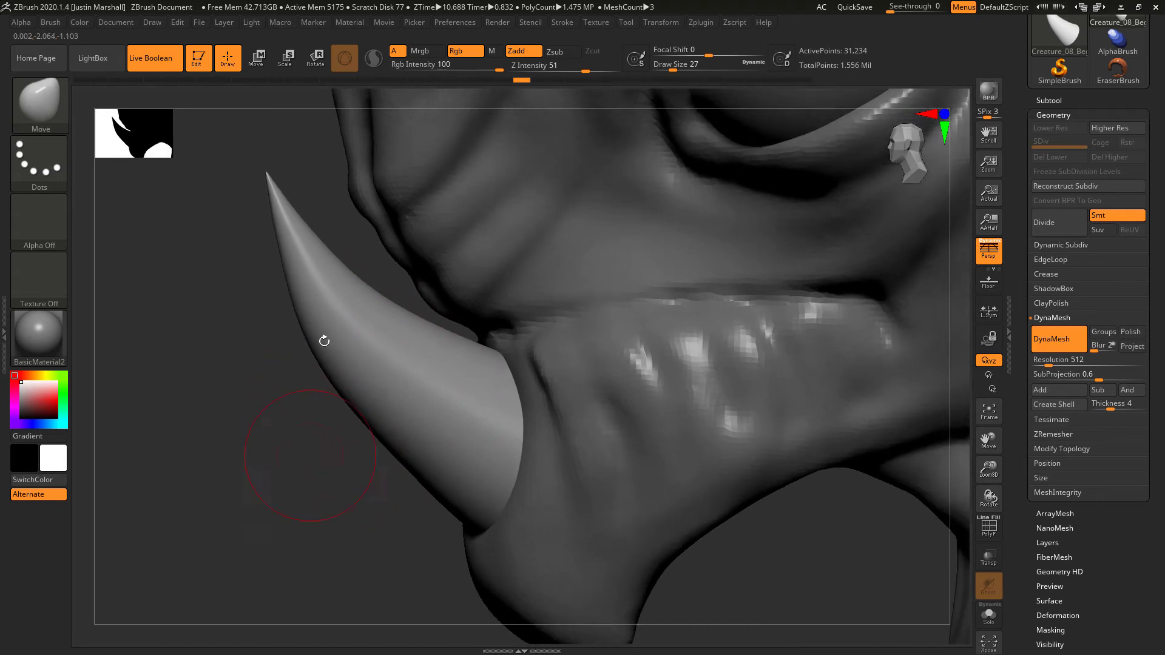
Thicken the horn from front to back with the gizmo's scale control.
left_click(286, 68)
left_click_drag(403, 306, 432, 291)
left_click_drag(342, 311, 353, 306)
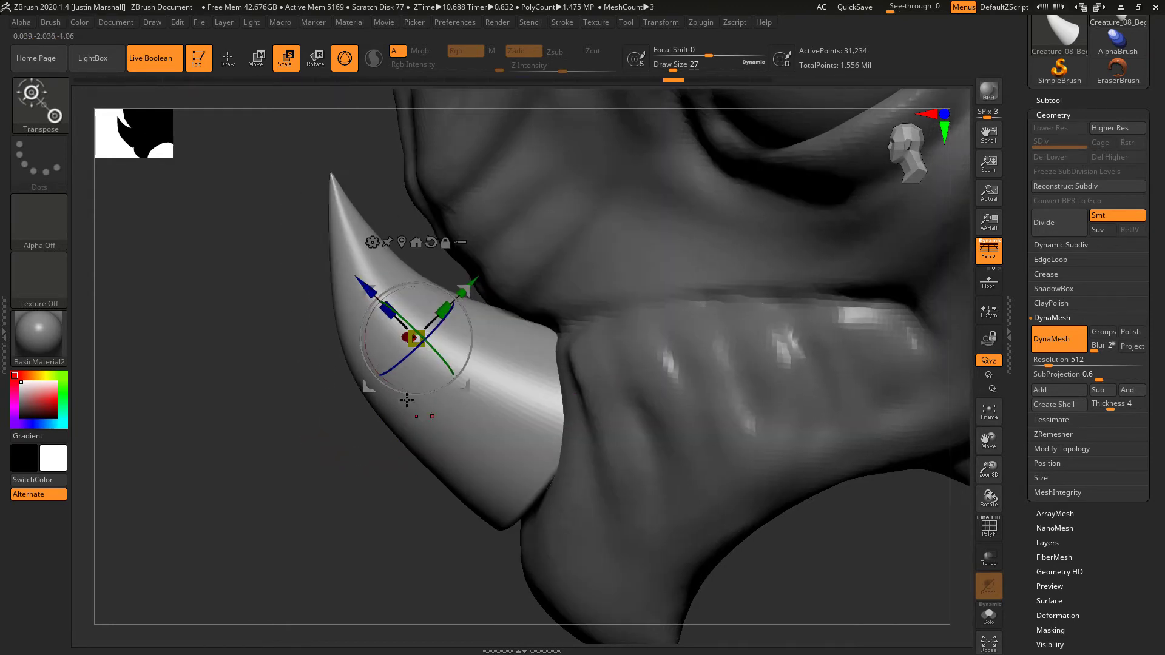
Turn off symmetry and rotate the horn further upright, bringing its tip closer to the face.
left_click(661, 23)
left_click(730, 373)
mouse_move(233, 407)
left_mouse_down()
mouse_move(401, 408)
mouse_move(249, 397)
left_mouse_up()
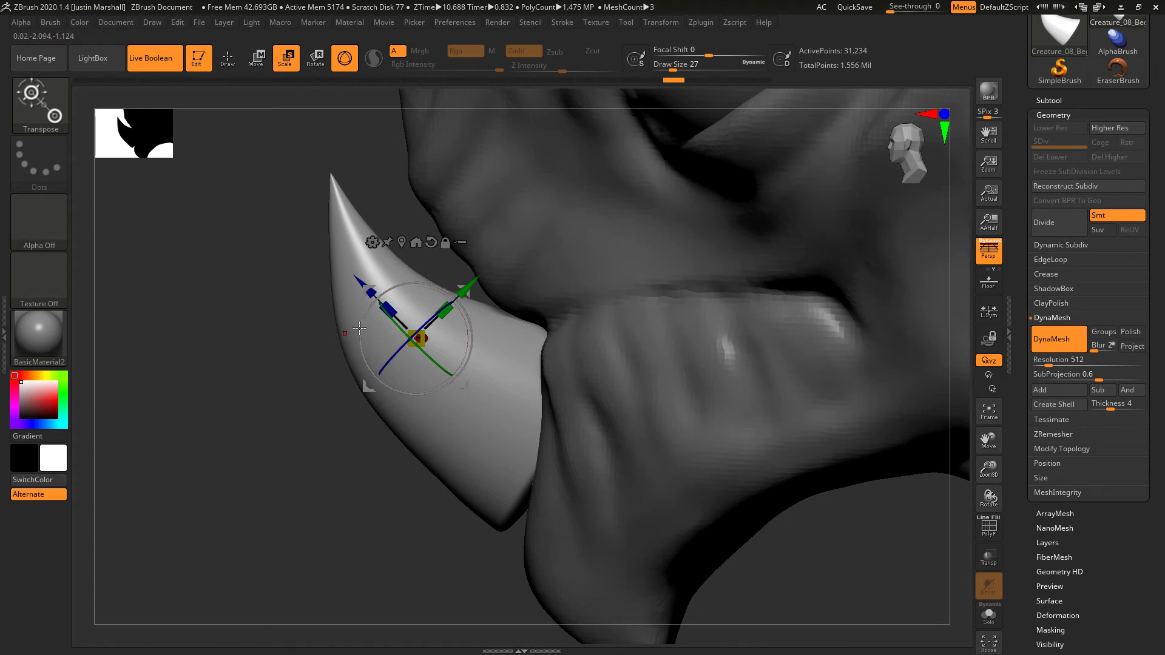
left_click_drag(367, 333, 372, 321)
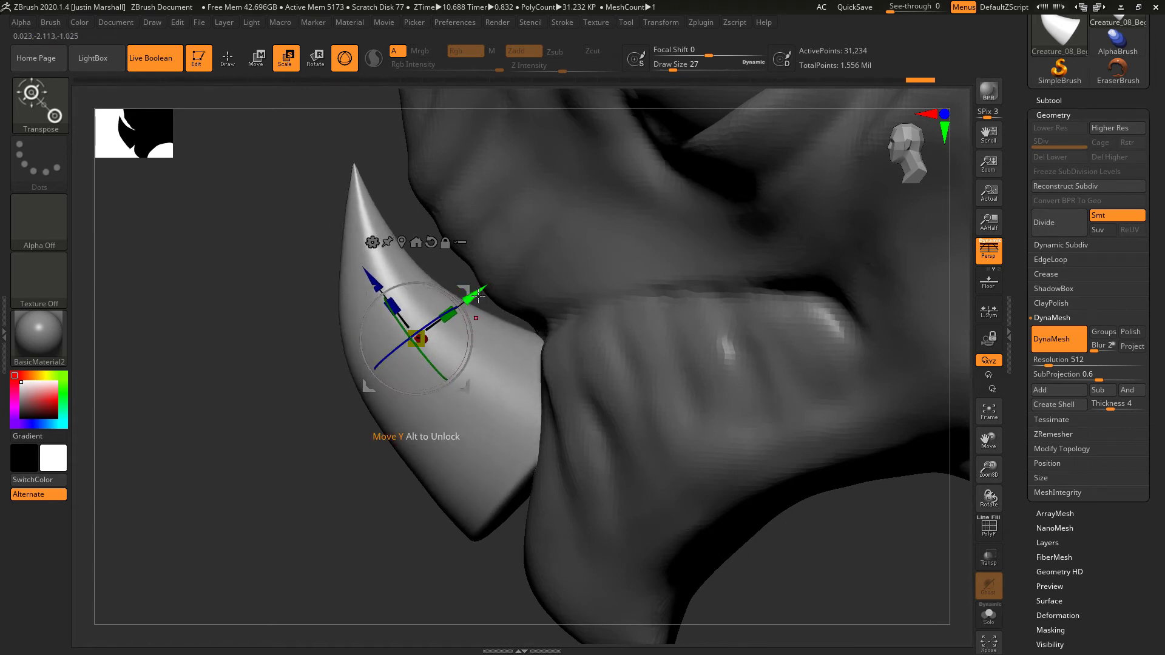
Push the horn's base into the snout, lower the horn along its length, and return to sculpting mode.
left_click_drag(475, 295, 483, 289)
left_click_drag(376, 269, 393, 291)
left_click_drag(495, 313, 506, 306)
left_click_drag(258, 394, 182, 261)
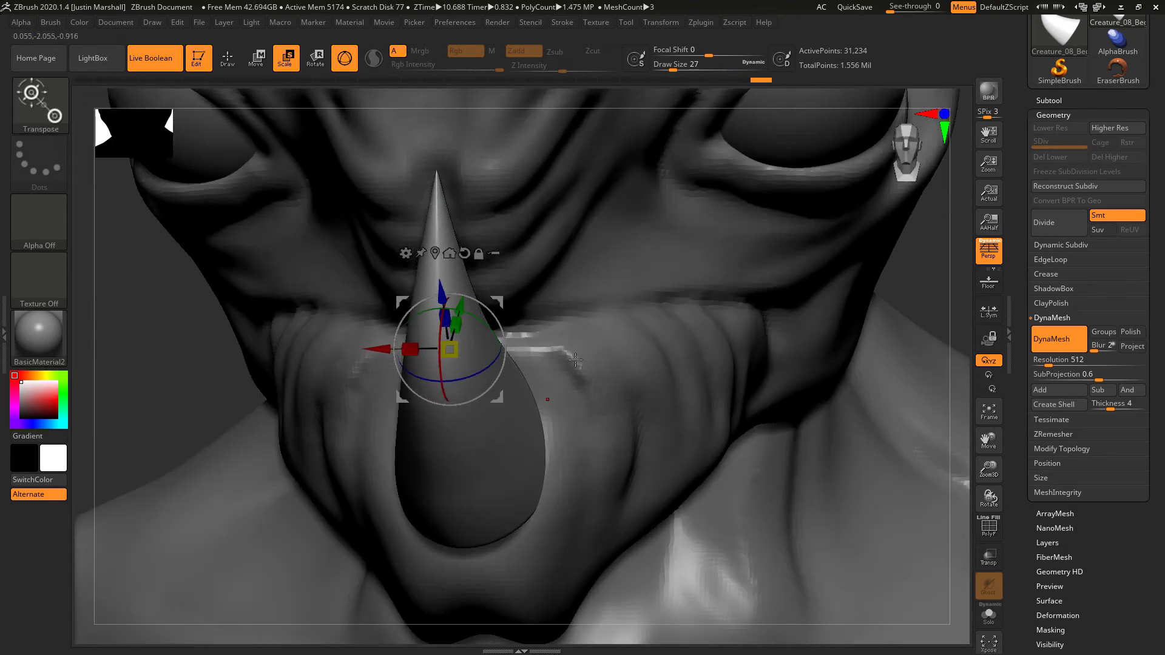
left_click_drag(208, 388, 143, 373)
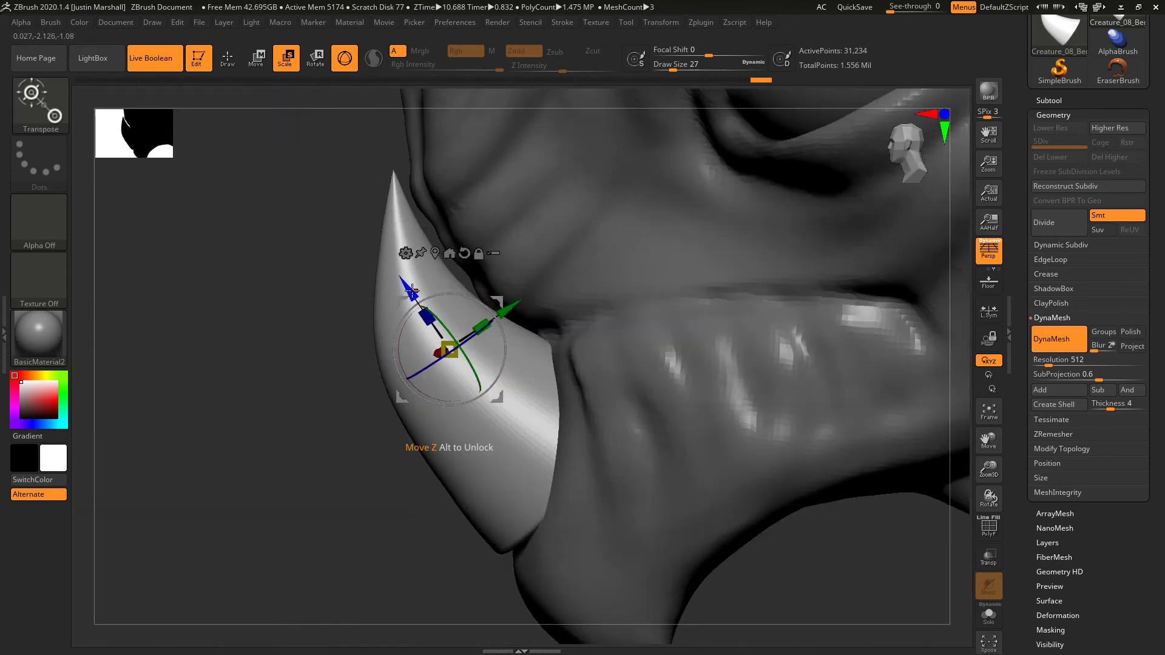
left_click_drag(409, 295, 428, 323)
left_click_drag(313, 419, 240, 260)
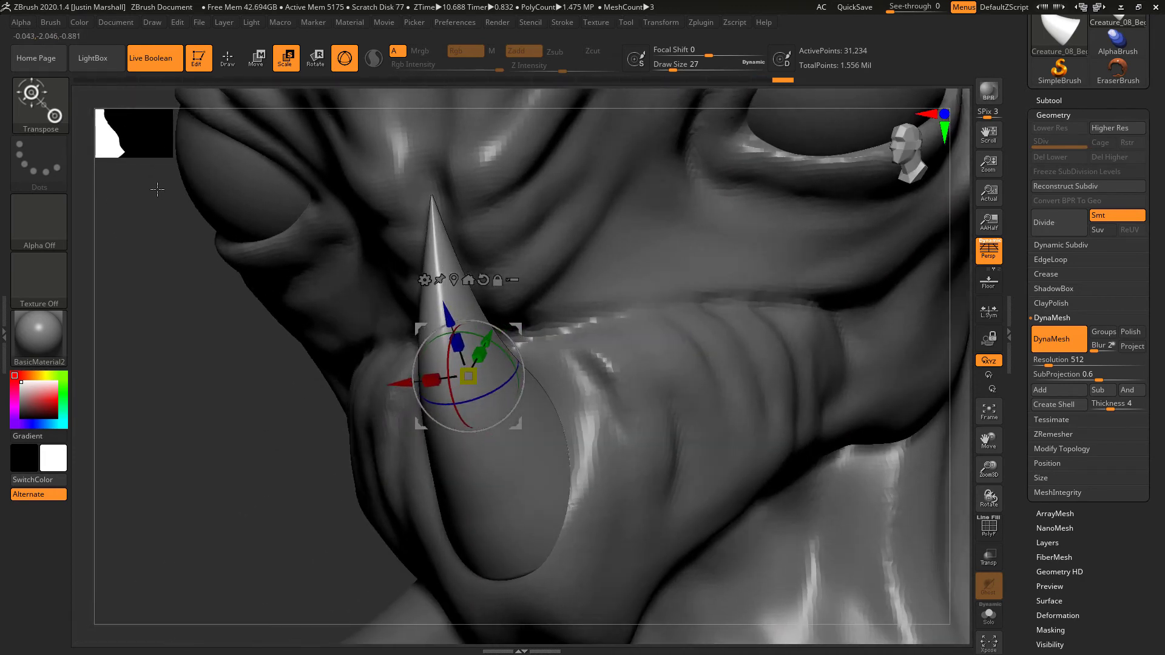
left_click(230, 61)
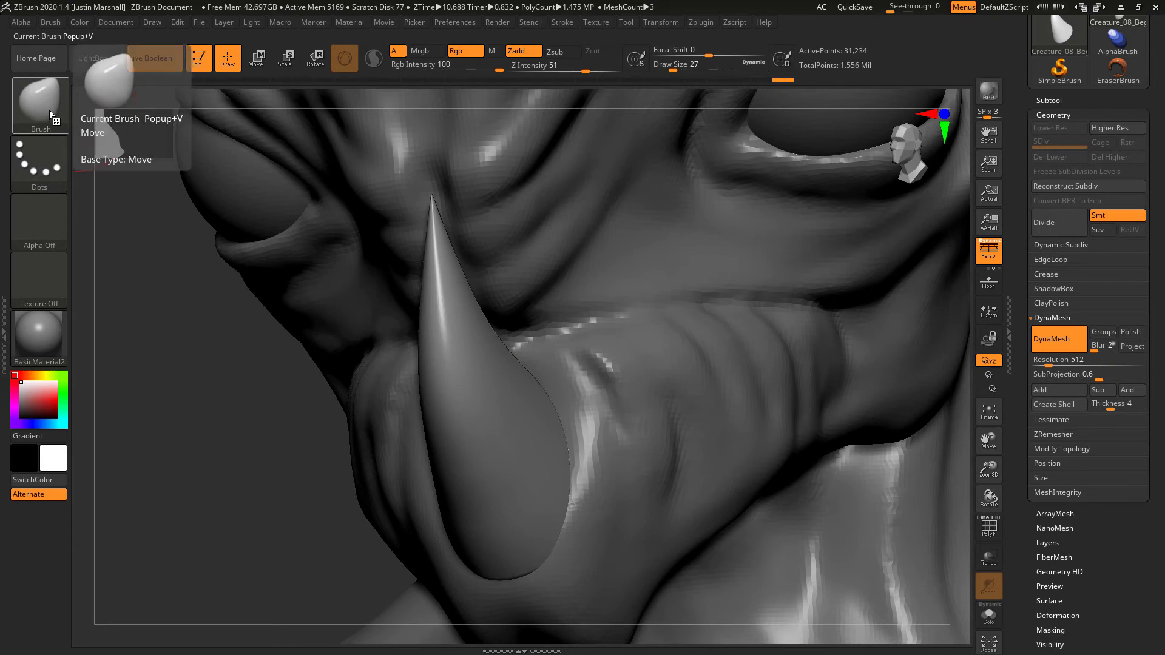
Turn symmetry back on for the horn subtool.
left_click_drag(170, 285, 227, 305)
mouse_move(277, 533)
left_mouse_down()
mouse_move(255, 340)
mouse_move(338, 468)
mouse_move(468, 338)
left_mouse_up()
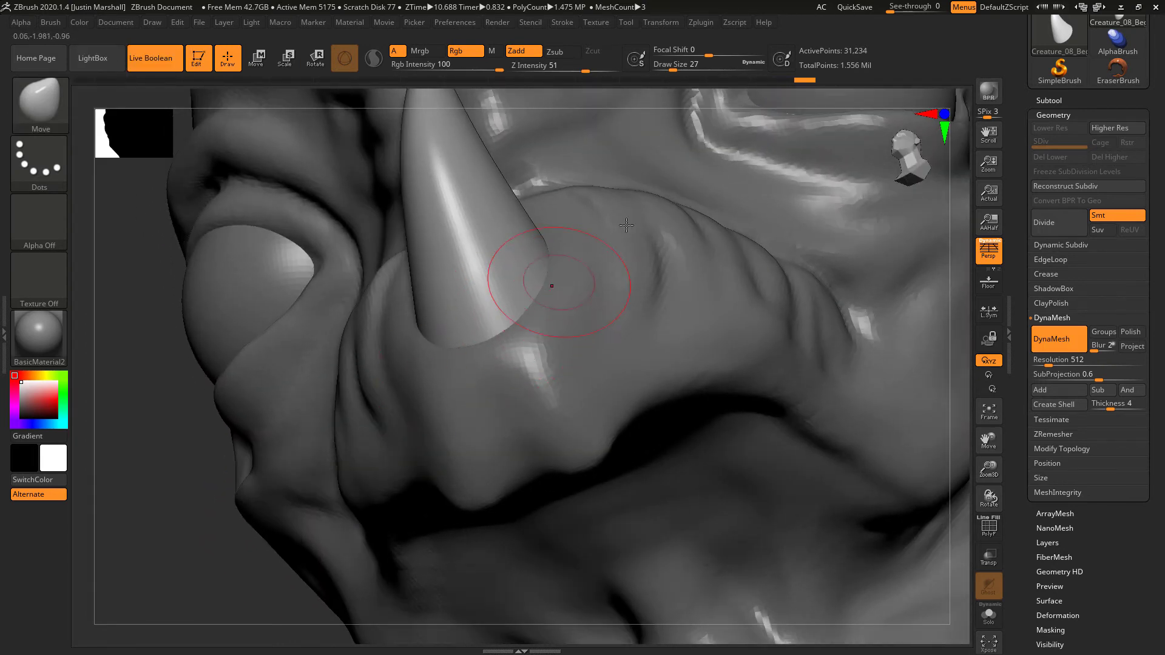
left_click(660, 22)
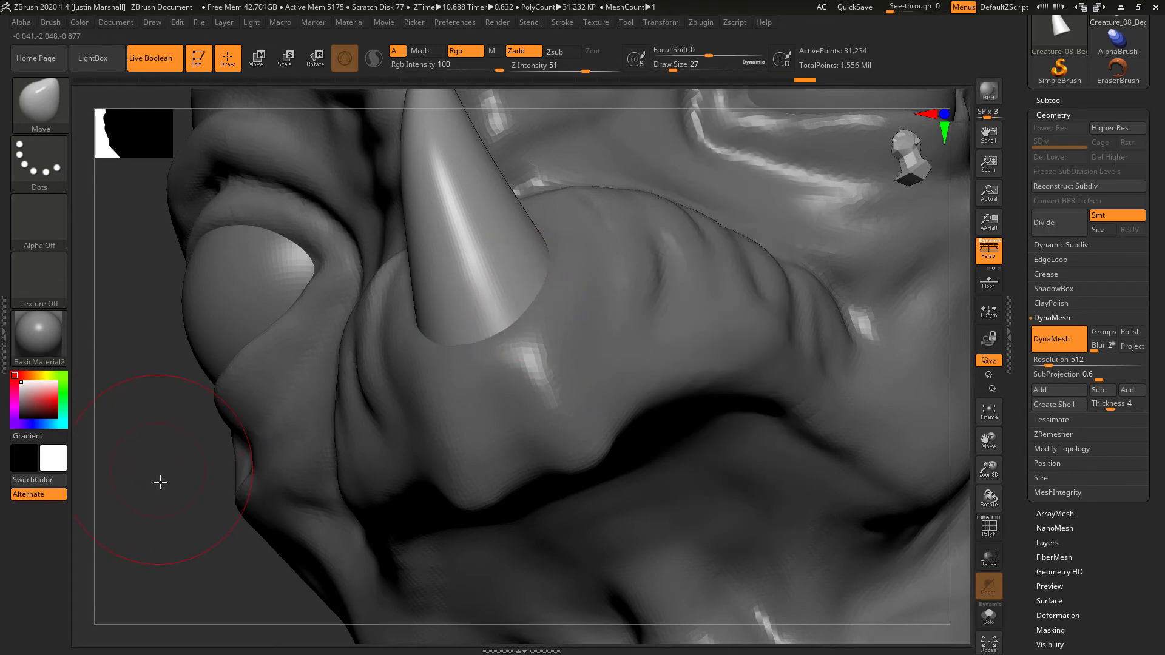
Insert a small symmetrical cone on the side of the head behind the eye, using the IMM Basic brush at draw size 17.
mouse_move(152, 476)
left_mouse_down()
mouse_move(243, 355)
mouse_move(397, 328)
left_mouse_up()
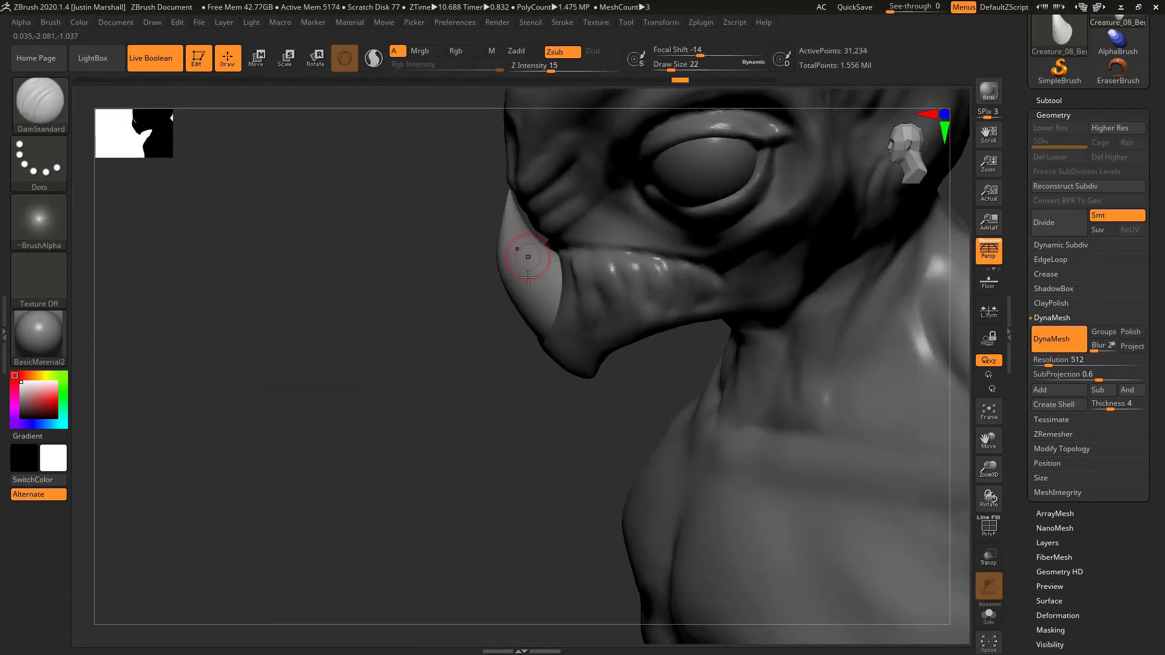
left_click_drag(409, 367, 224, 470, "alt")
mouse_move(764, 283)
left_mouse_down()
mouse_move(757, 264)
mouse_move(806, 236)
mouse_move(747, 268)
mouse_move(769, 288)
mouse_move(544, 213)
left_mouse_up()
left_click_drag(782, 275, 794, 328, "alt")
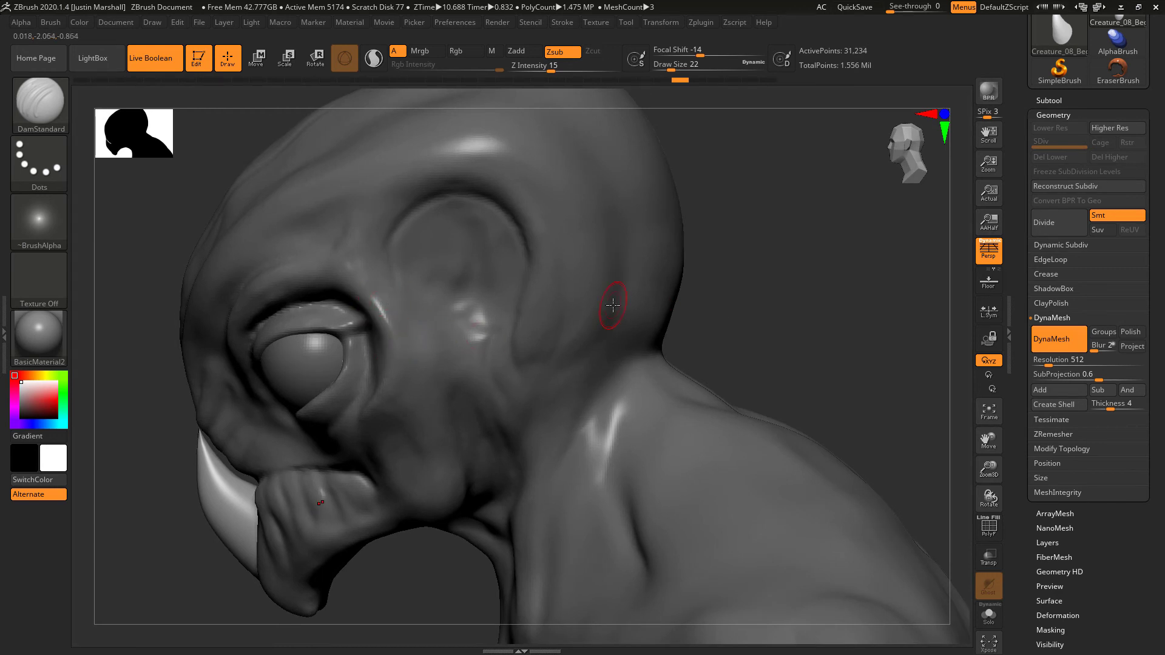
left_click(1057, 100)
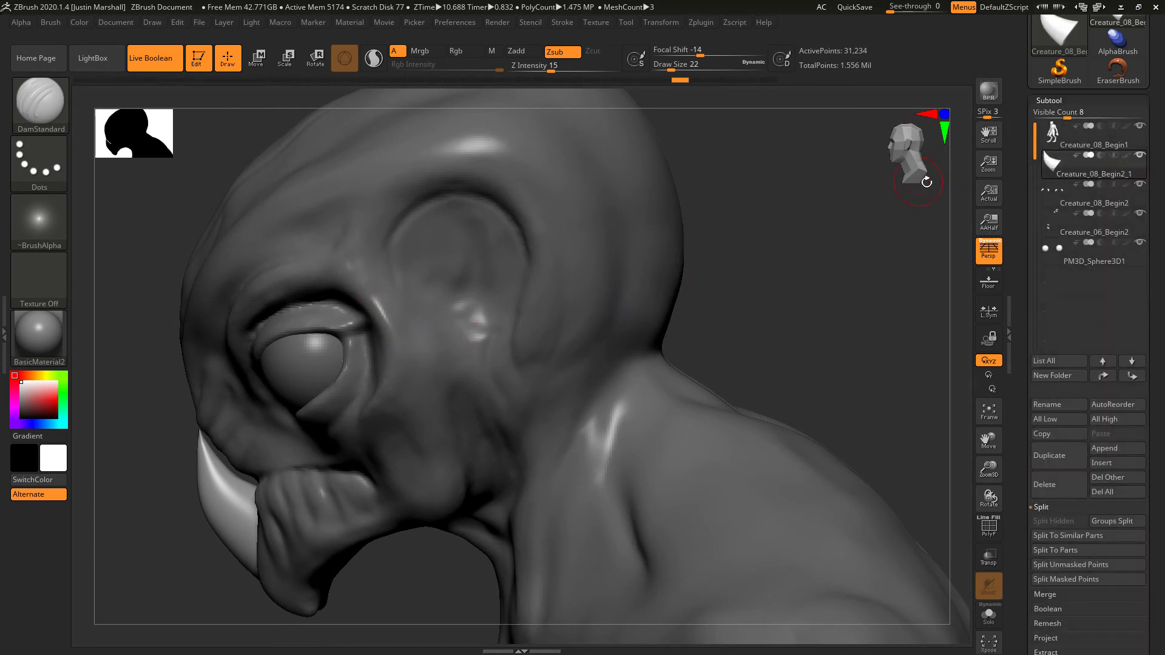
left_click(31, 100)
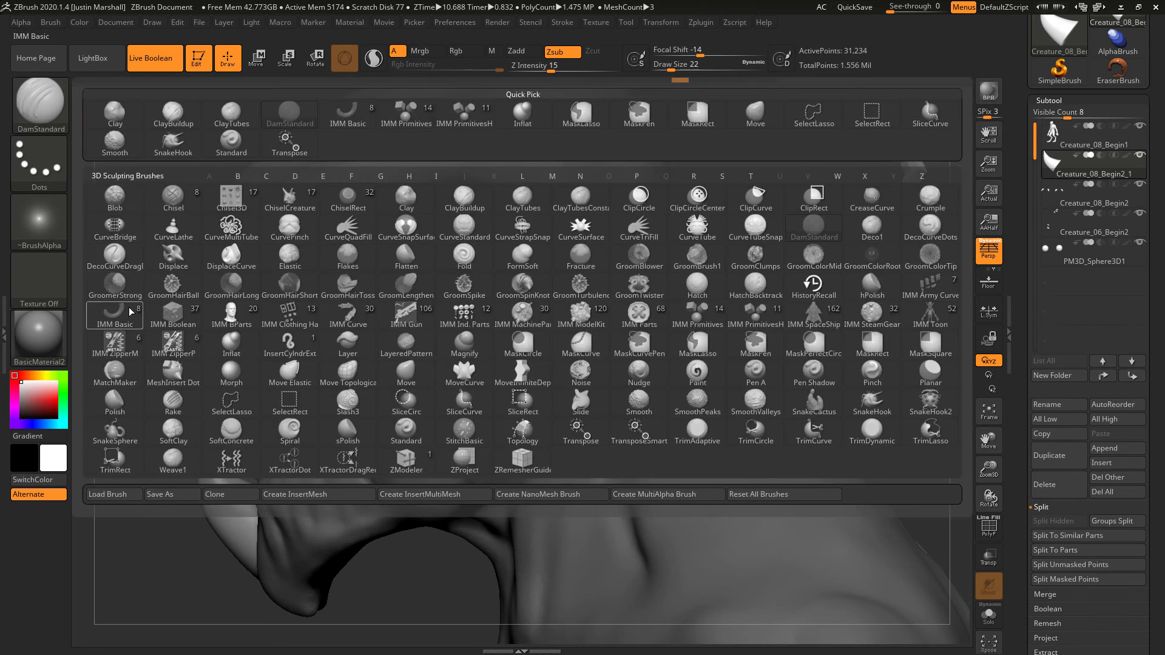
left_click(115, 315)
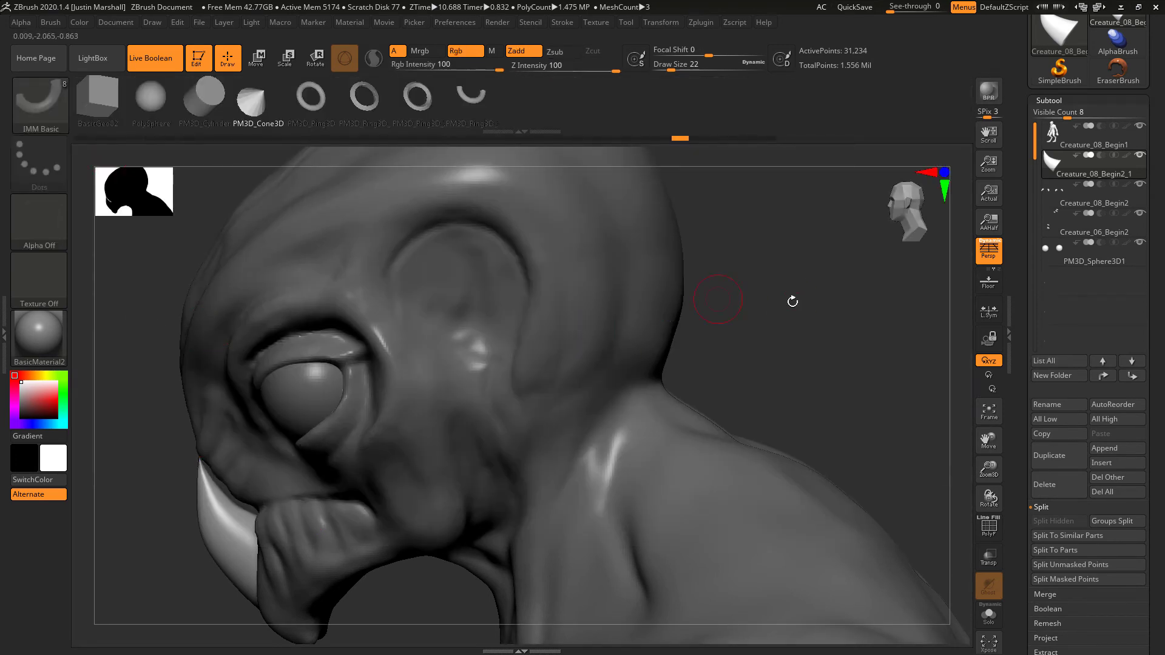
left_click_drag(793, 302, 753, 306)
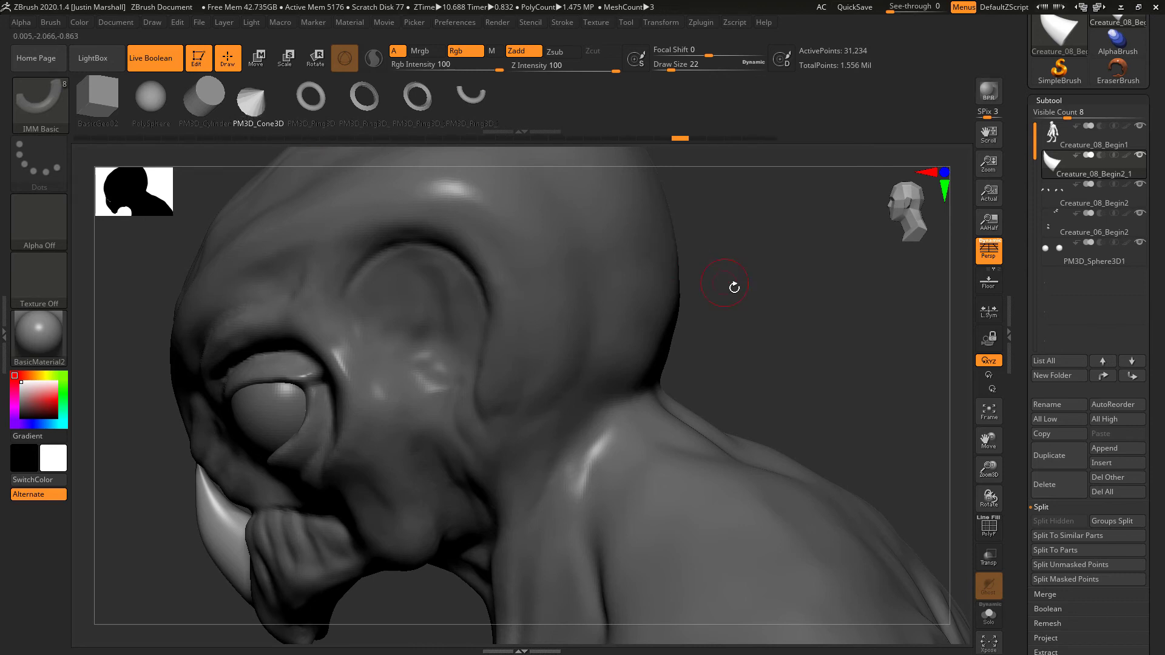
mouse_move(734, 286)
left_mouse_down()
mouse_move(906, 311)
mouse_move(892, 303)
left_mouse_up()
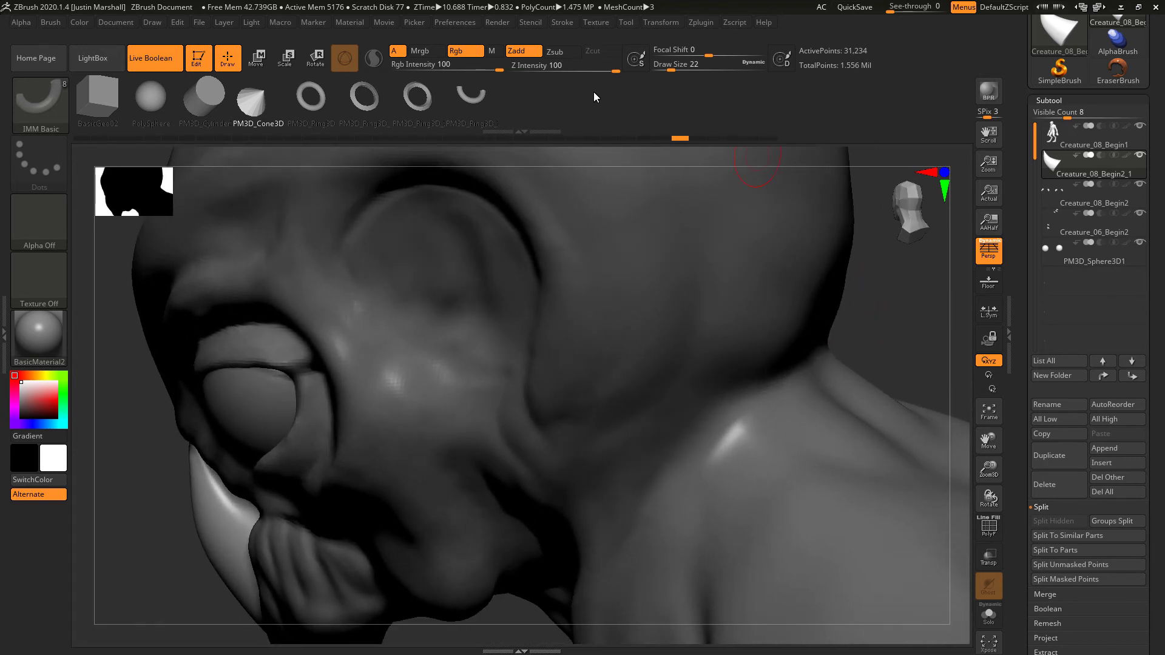
left_click_drag(672, 70, 668, 71)
left_click(362, 390)
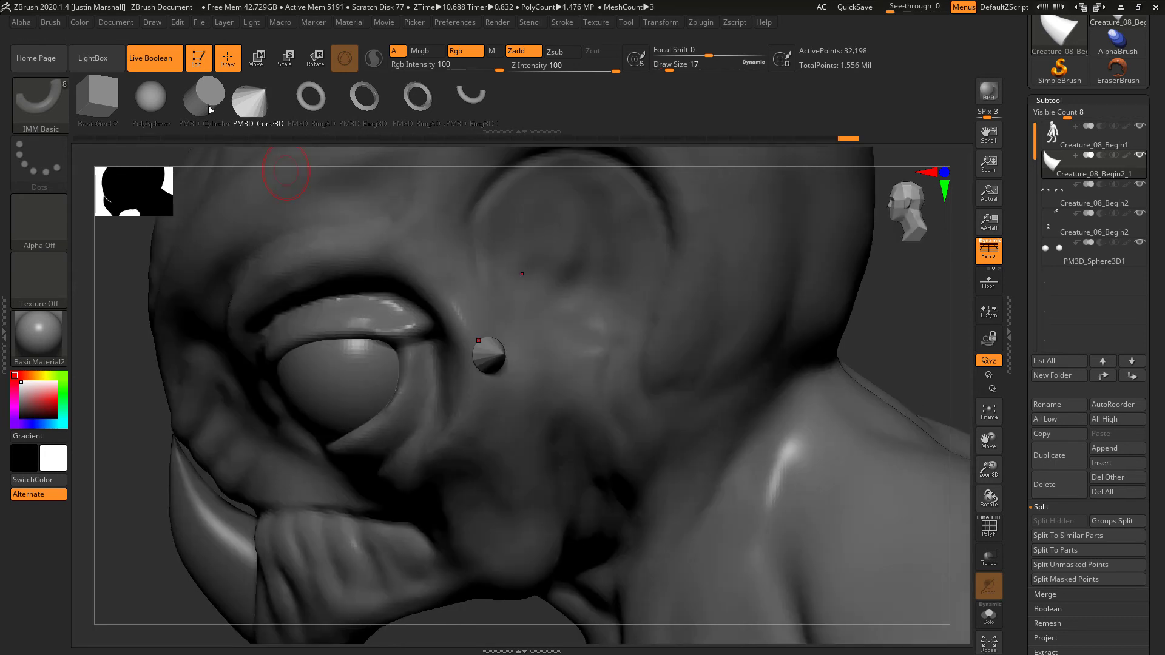
Adjust the cone's placement with the gizmo, seating its base in the skin between the eye and the ear.
left_click(256, 61)
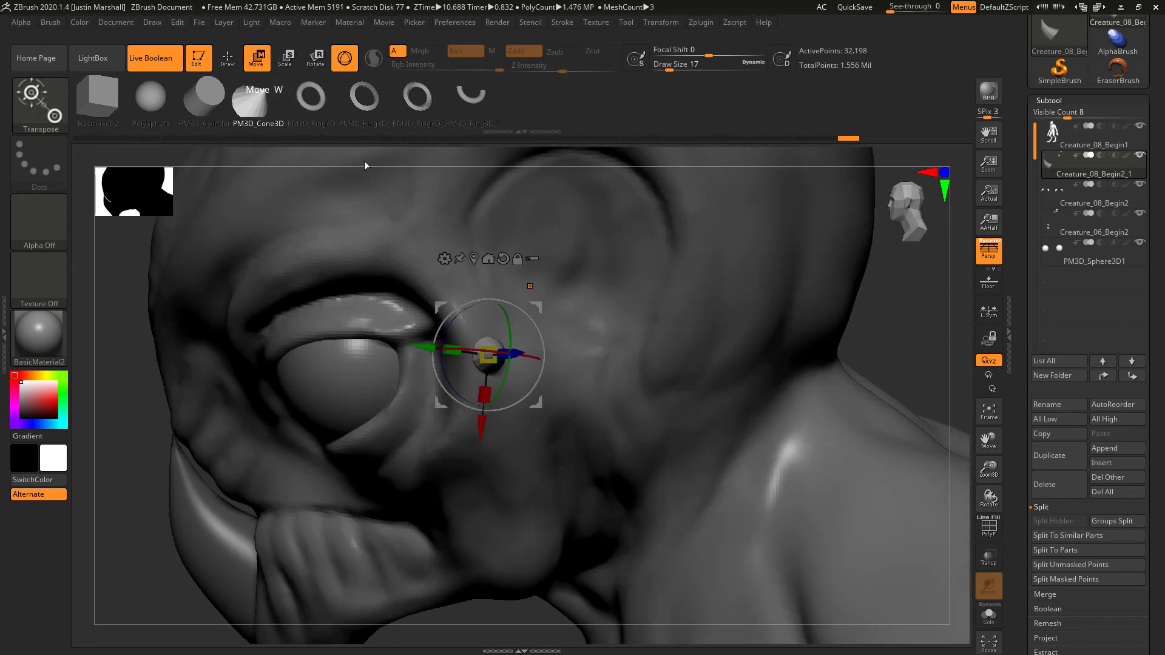
left_click_drag(496, 356, 517, 359)
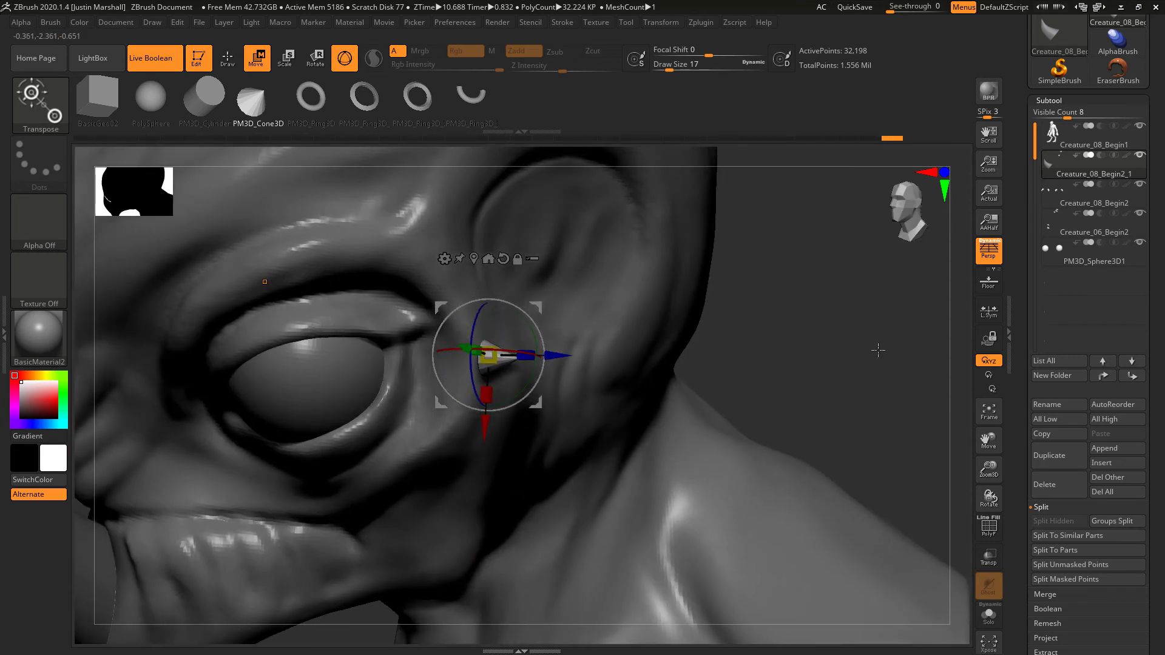
left_click_drag(472, 348, 481, 352)
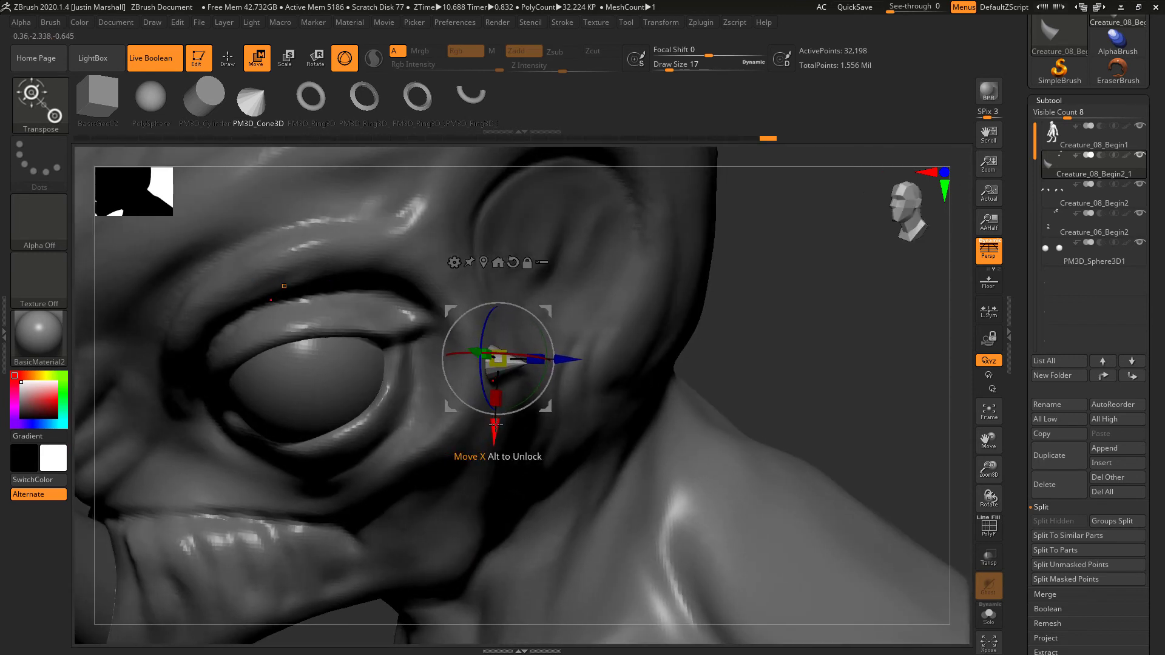
left_click_drag(495, 424, 496, 411)
left_click_drag(563, 346, 508, 351)
left_click_drag(838, 332, 858, 361)
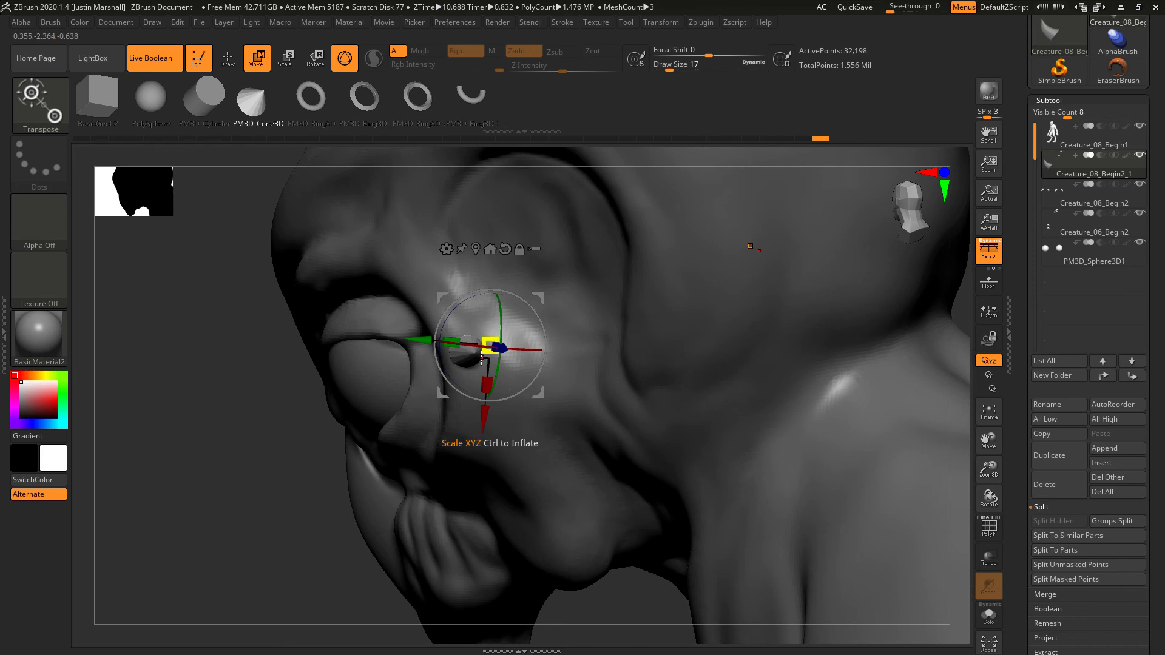
left_click_drag(421, 337, 431, 338)
left_click_drag(182, 358, 259, 393)
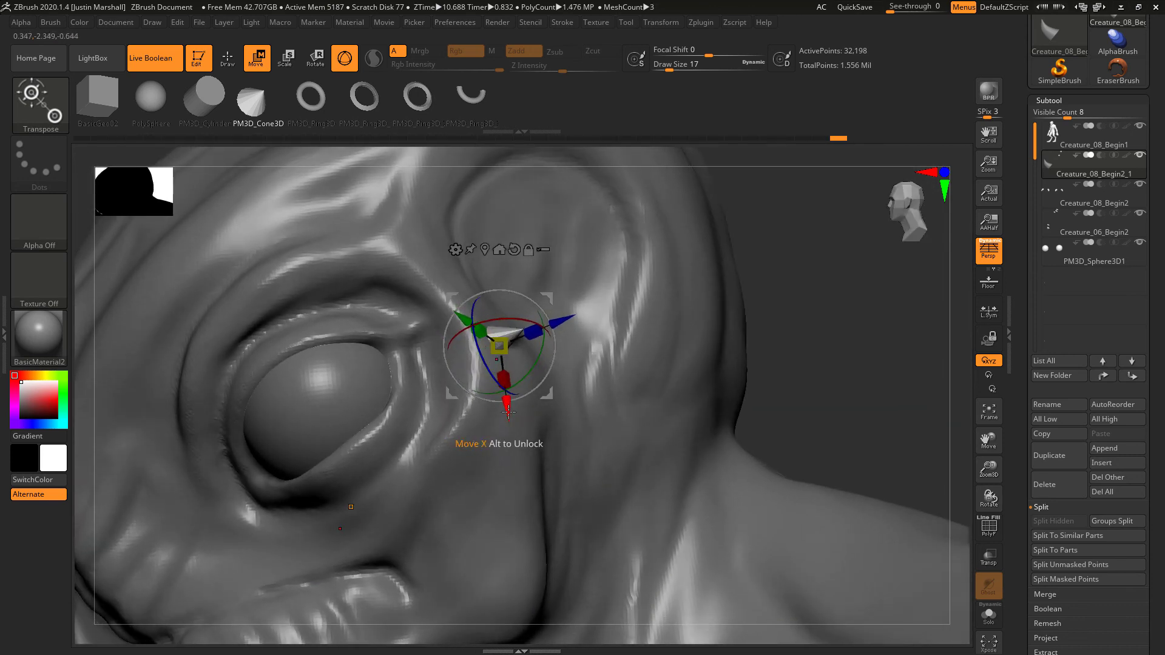
left_click_drag(508, 412, 509, 419)
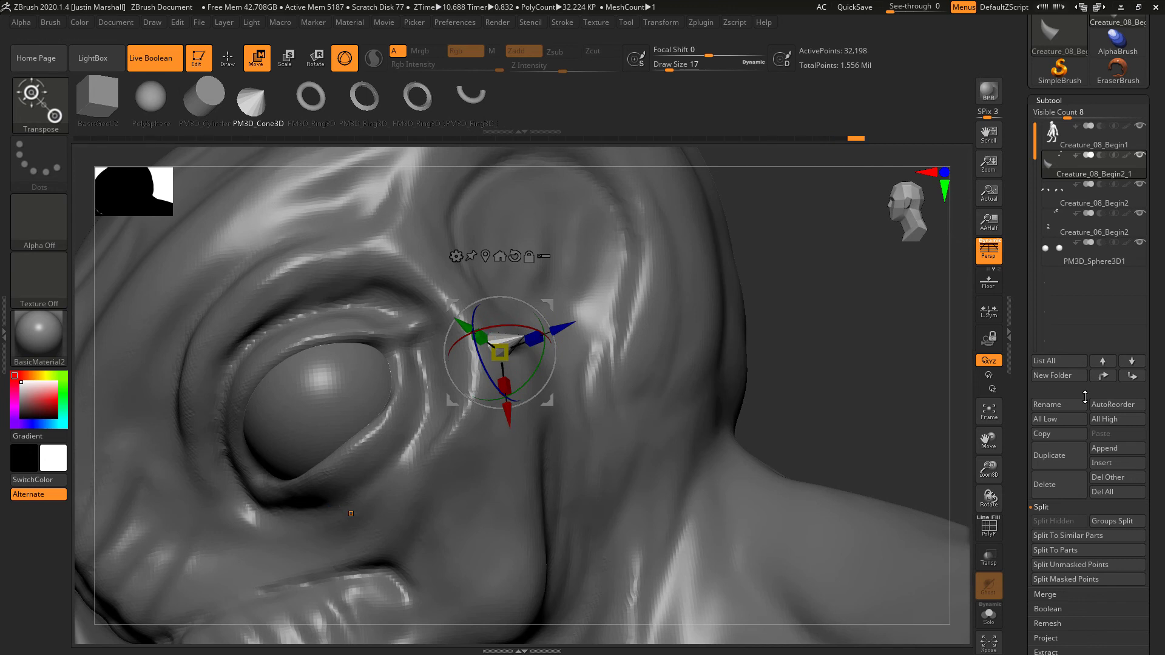
Separate the small cones from the horn with Split To Similar Parts, select their new subtool, and return to drawing mode.
left_click(1061, 535)
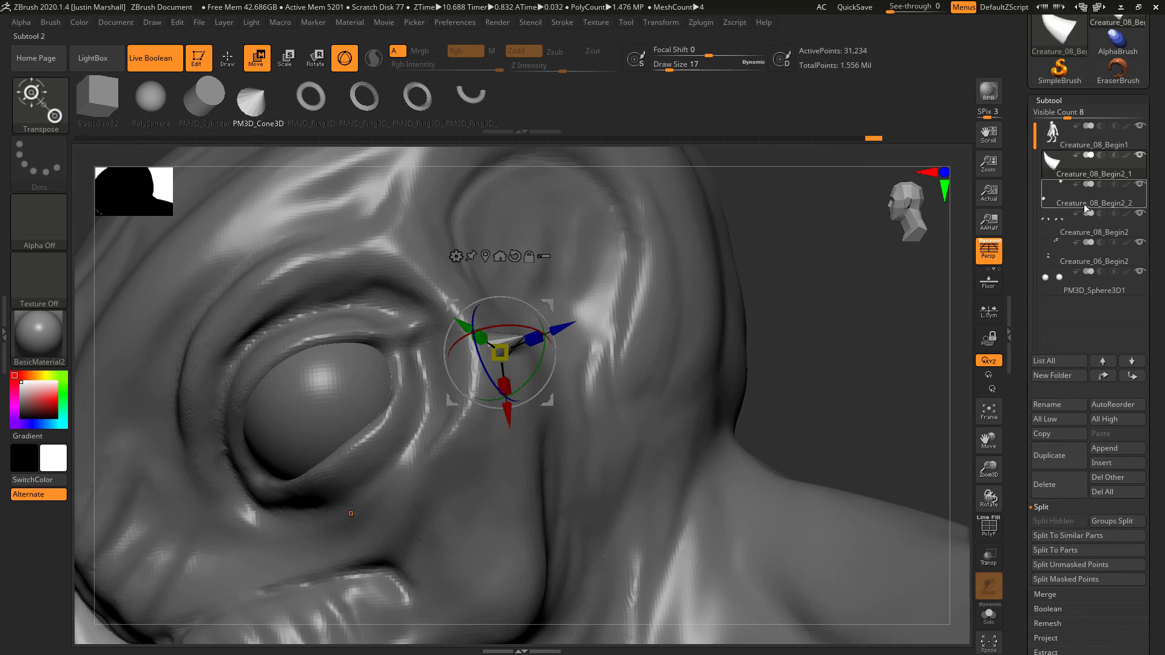
left_click(1084, 204)
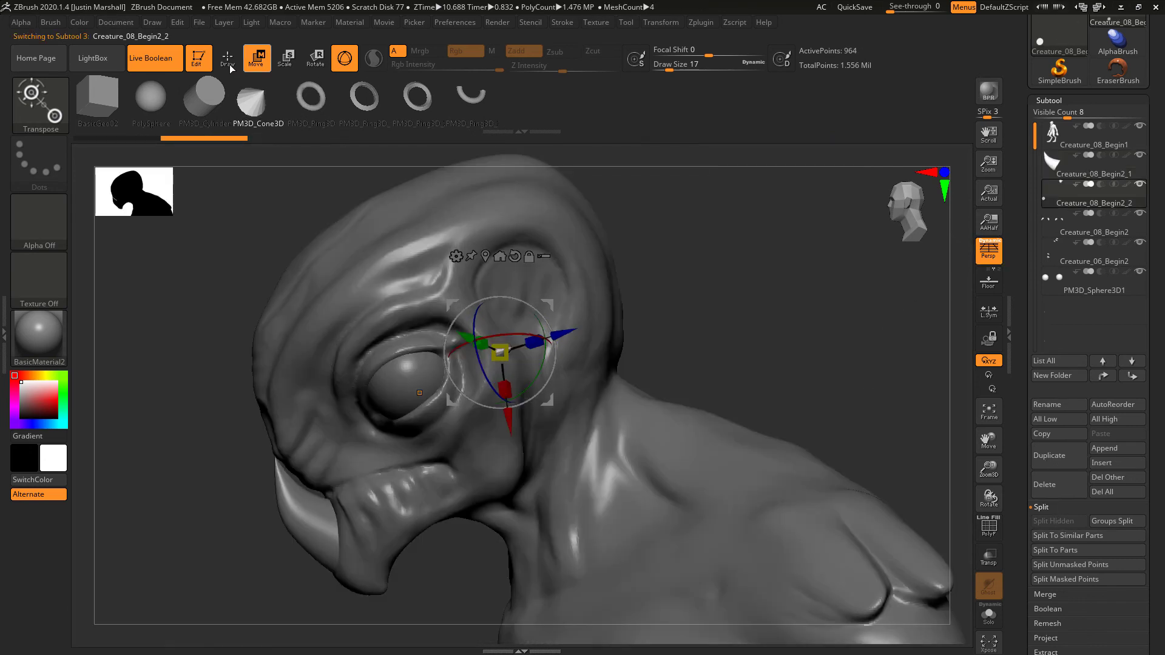
left_click(228, 59)
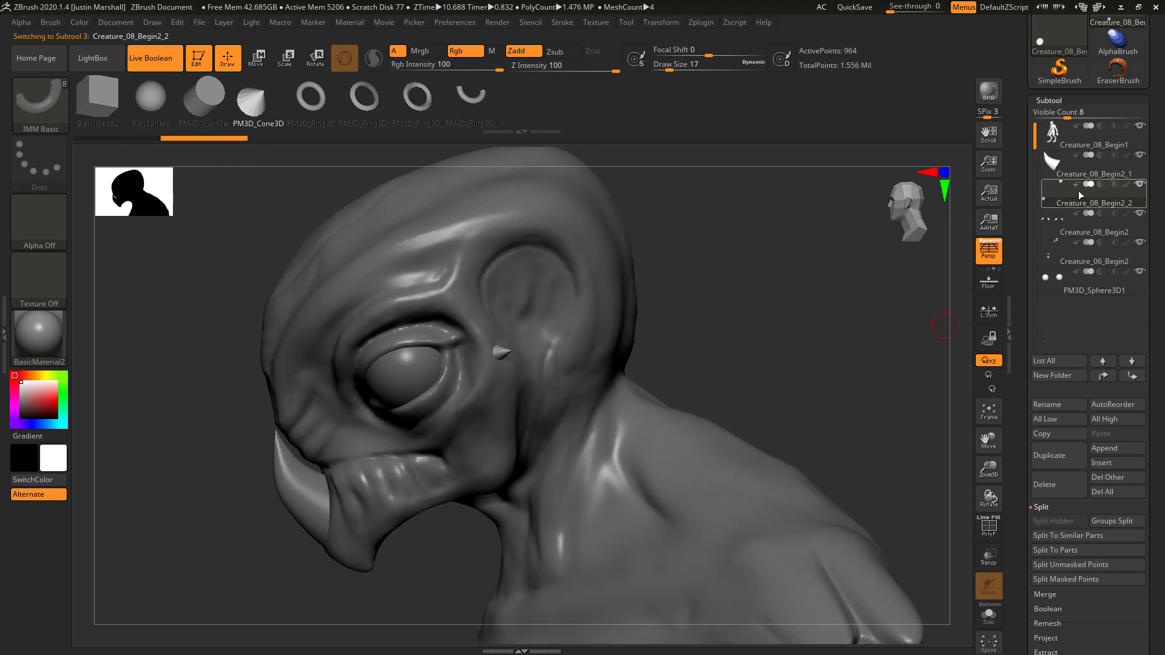
Duplicate the small cone subtool and move the copy above and slightly in front of the original, next to the eye.
left_click(1057, 458)
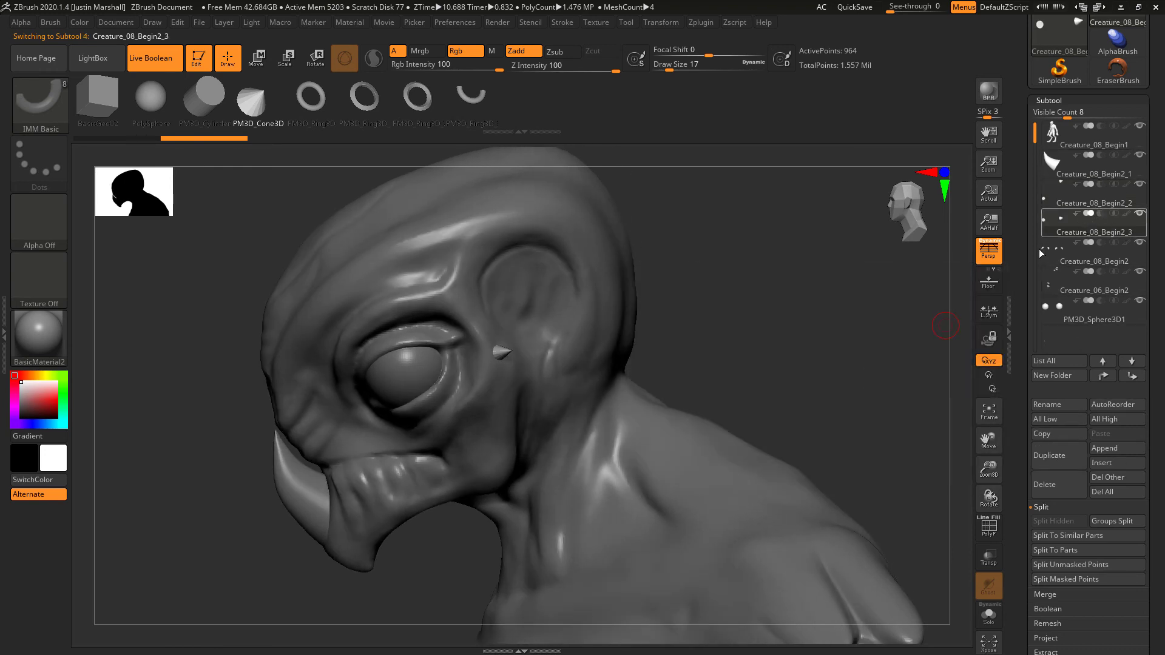
key("w")
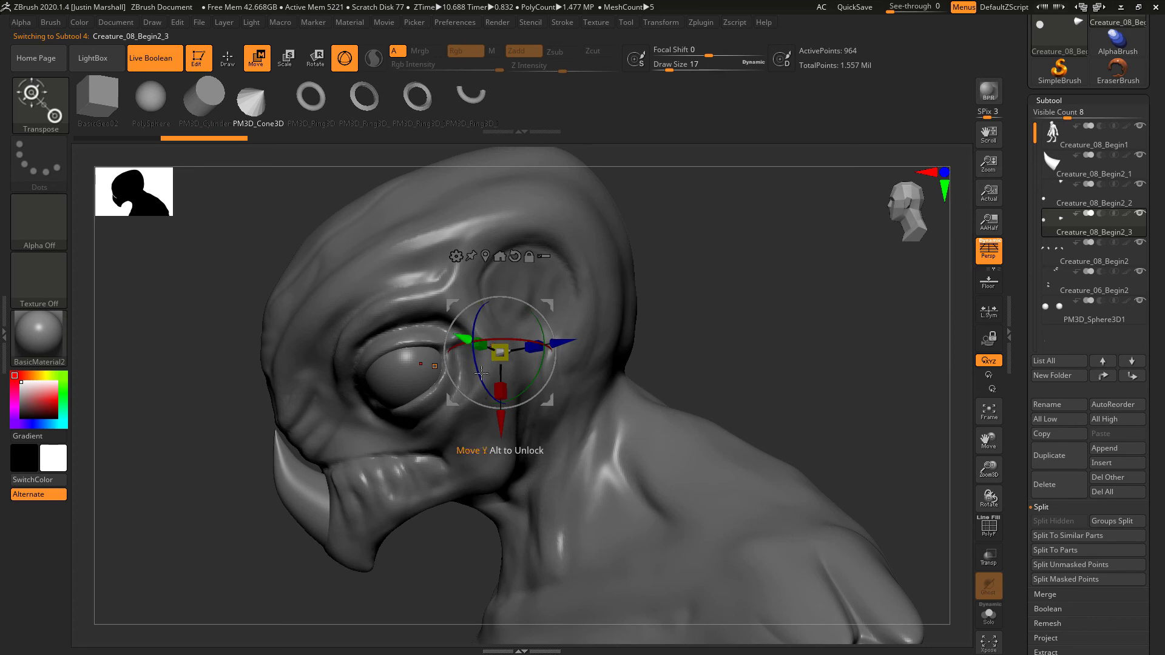
left_click_drag(504, 412, 505, 392)
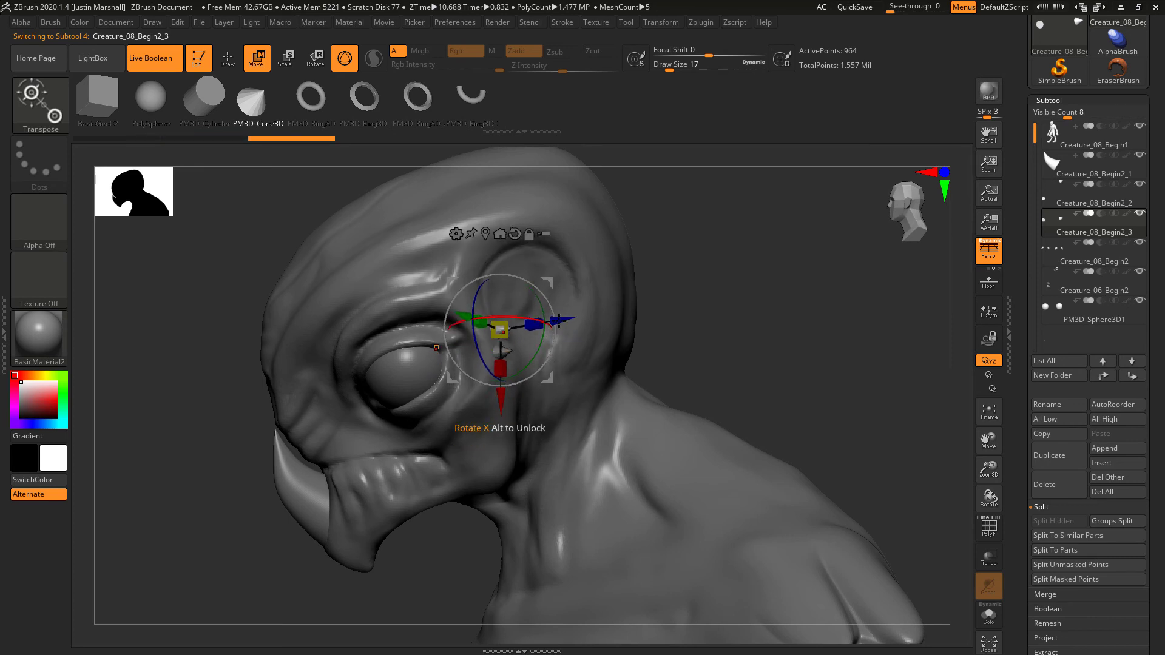
left_click_drag(559, 316, 551, 317)
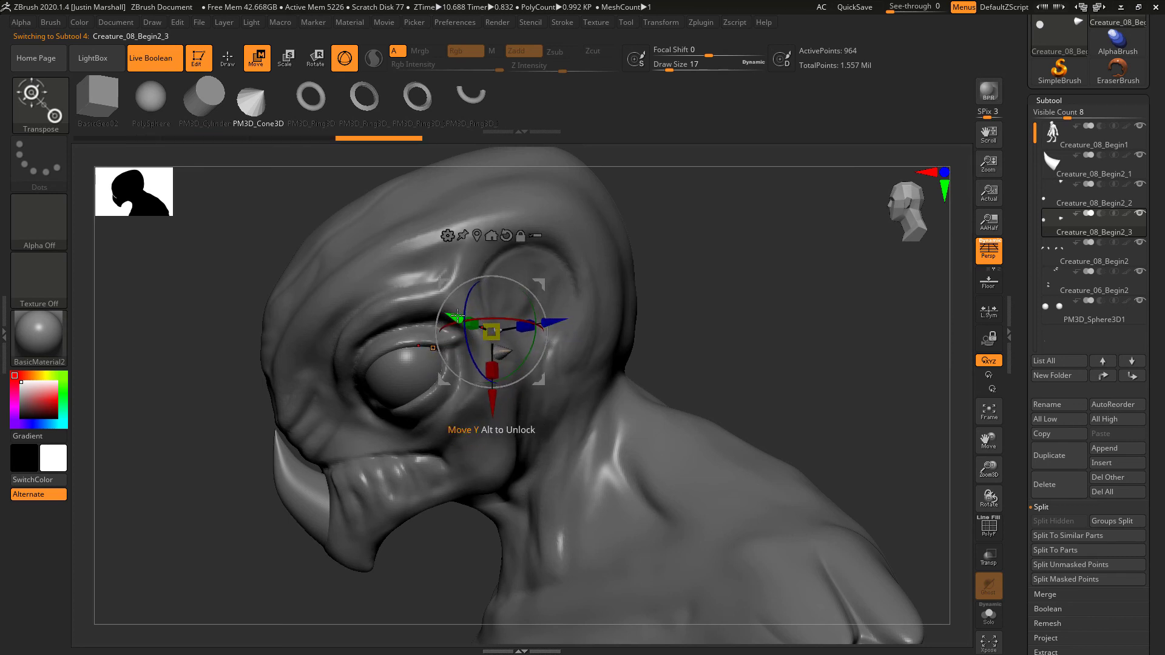
left_click_drag(458, 315, 452, 311)
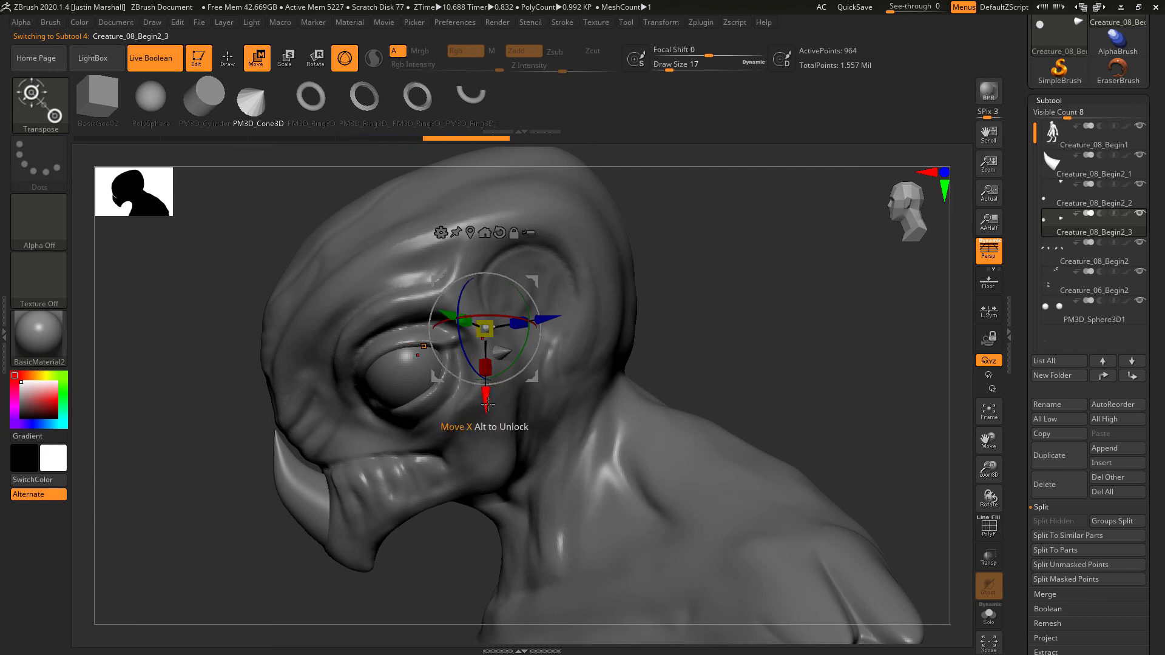
left_click_drag(485, 403, 485, 412)
key("q")
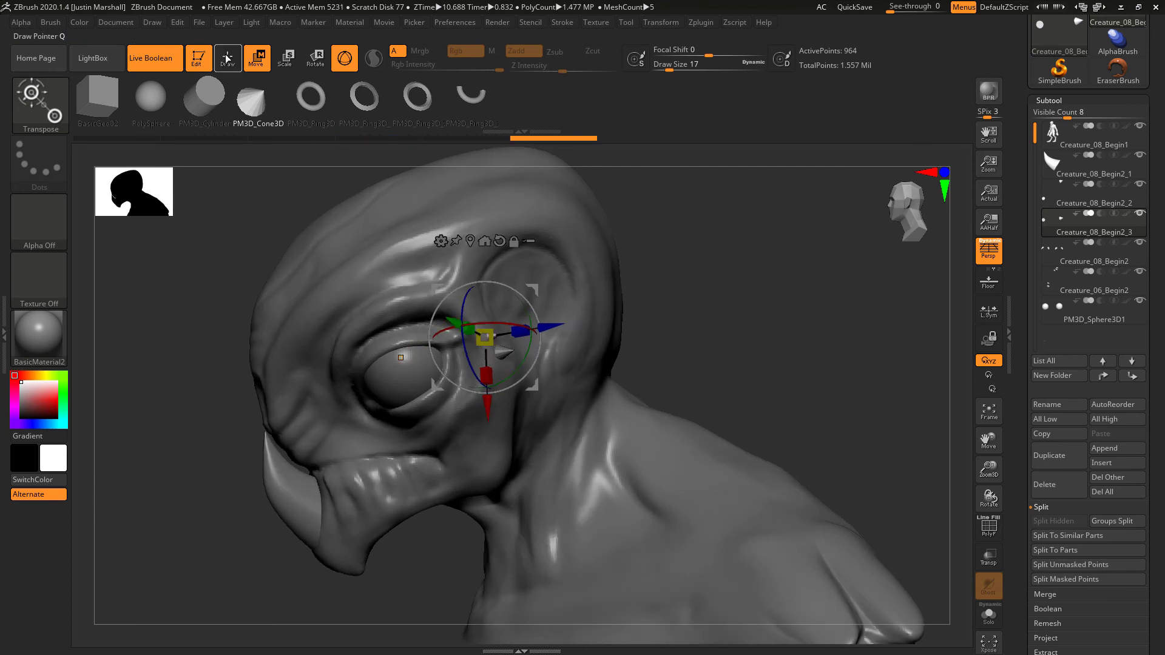
left_click_drag(701, 343, 735, 282, "alt")
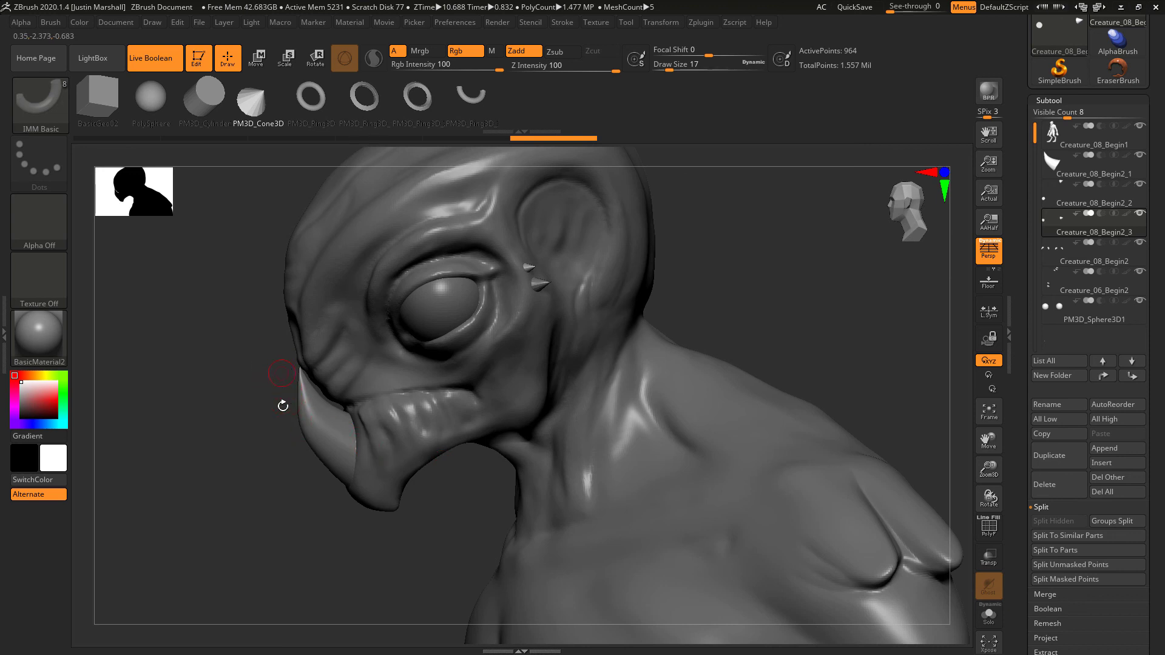
mouse_move(320, 524)
left_mouse_down()
mouse_move(356, 479)
mouse_move(406, 483)
mouse_move(359, 484)
mouse_move(407, 467)
left_mouse_up()
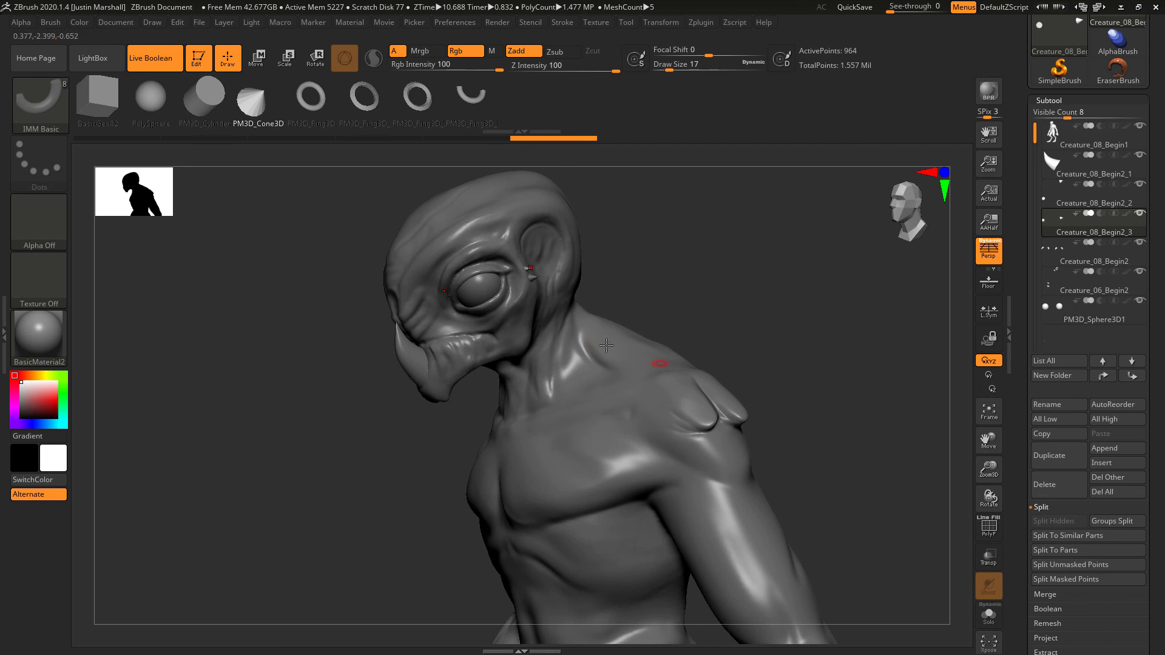
left_click_drag(820, 400, 664, 368)
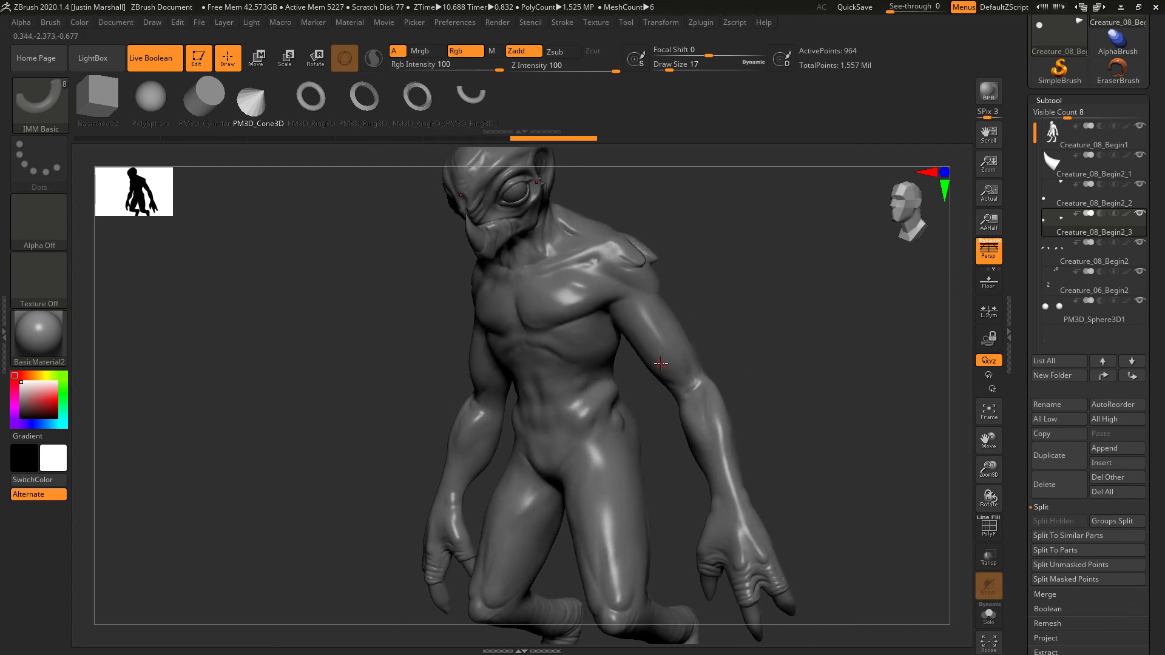